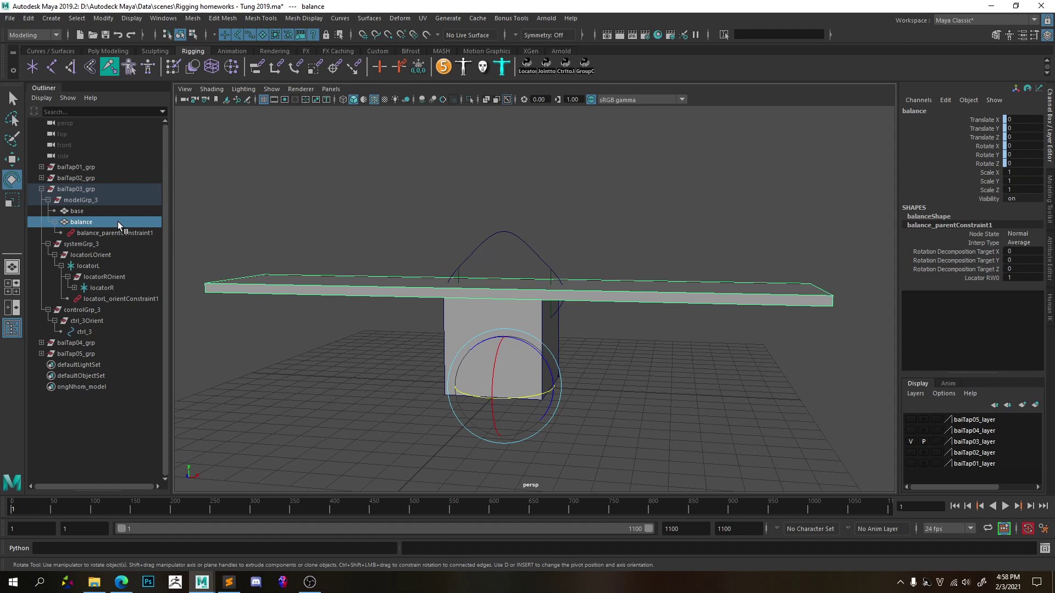
Step: Test-rotate the balance board by about -2.1° in Z, undo the rotation and clear the selection
middle_click_drag(140, 222, 250, 267)
mouse_move(528, 348)
middle_mouse_down()
mouse_move(545, 358)
mouse_move(505, 337)
mouse_move(540, 361)
mouse_move(519, 344)
mouse_move(540, 357)
mouse_move(528, 348)
middle_mouse_up()
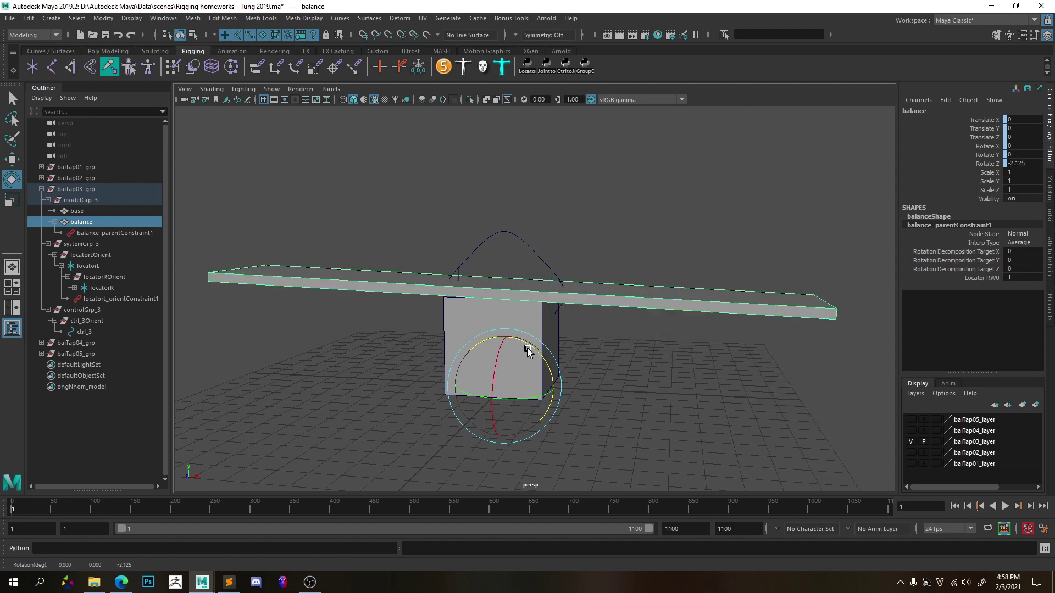
key("ctrl+z")
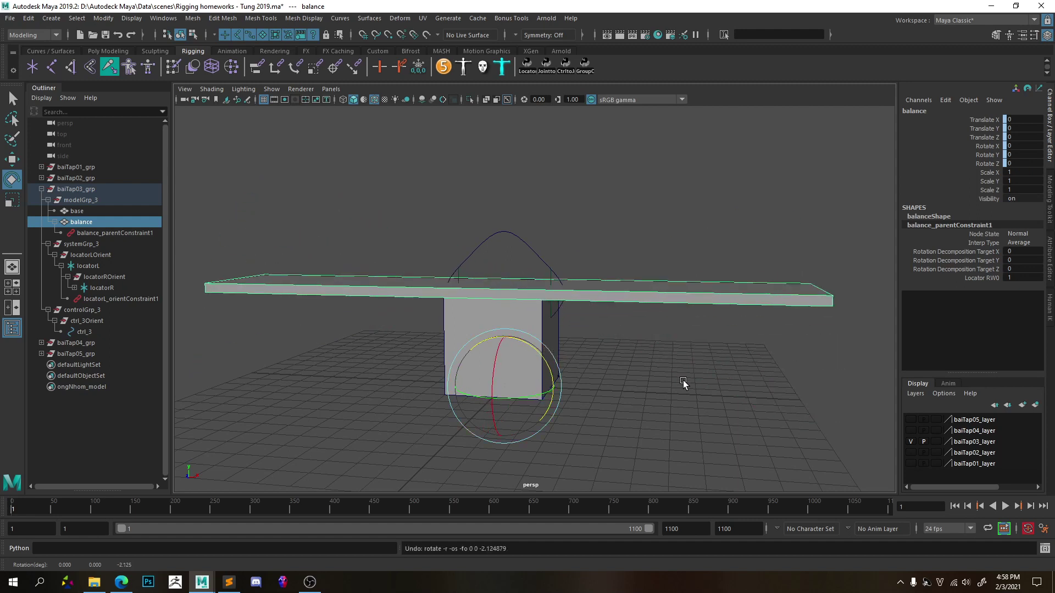
left_click(654, 368)
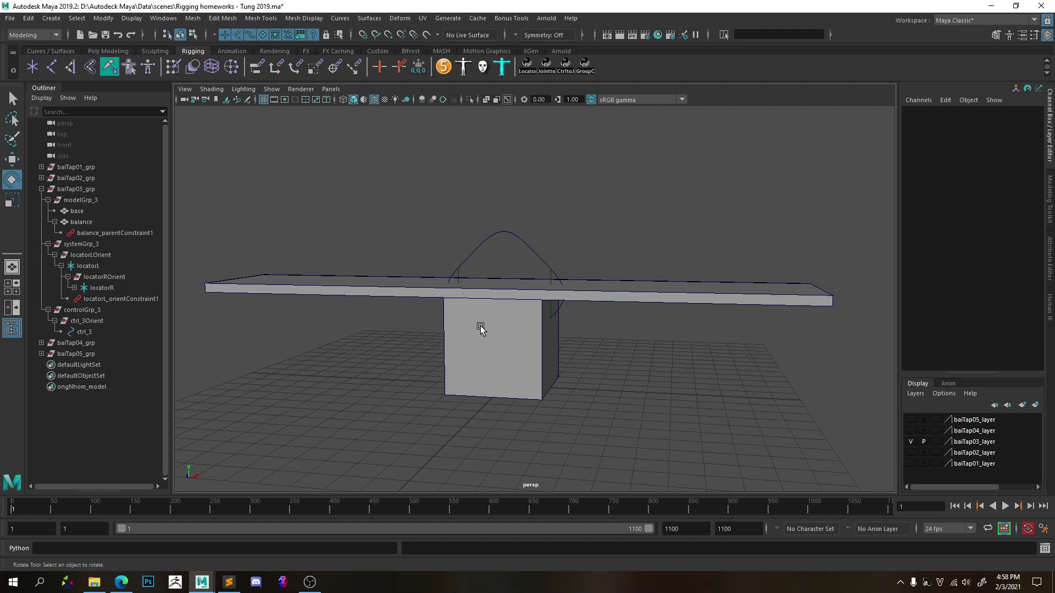
Step: Examine the balance board, its pivot at the base and the surrounding control curve from several angles
left_click_drag(551, 357, 508, 361, "alt")
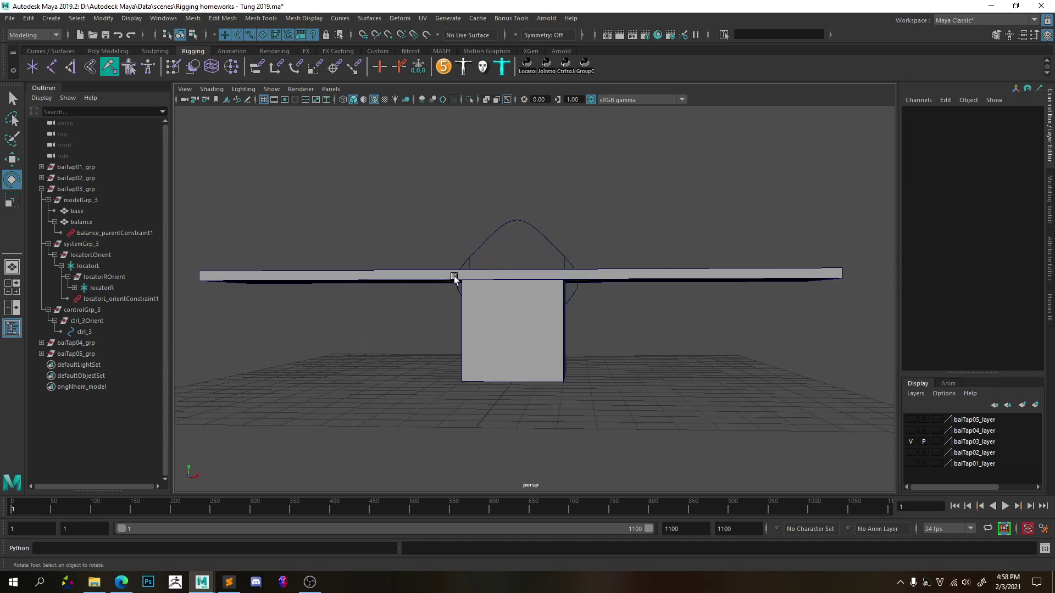
left_click_drag(540, 285, 513, 296, "alt")
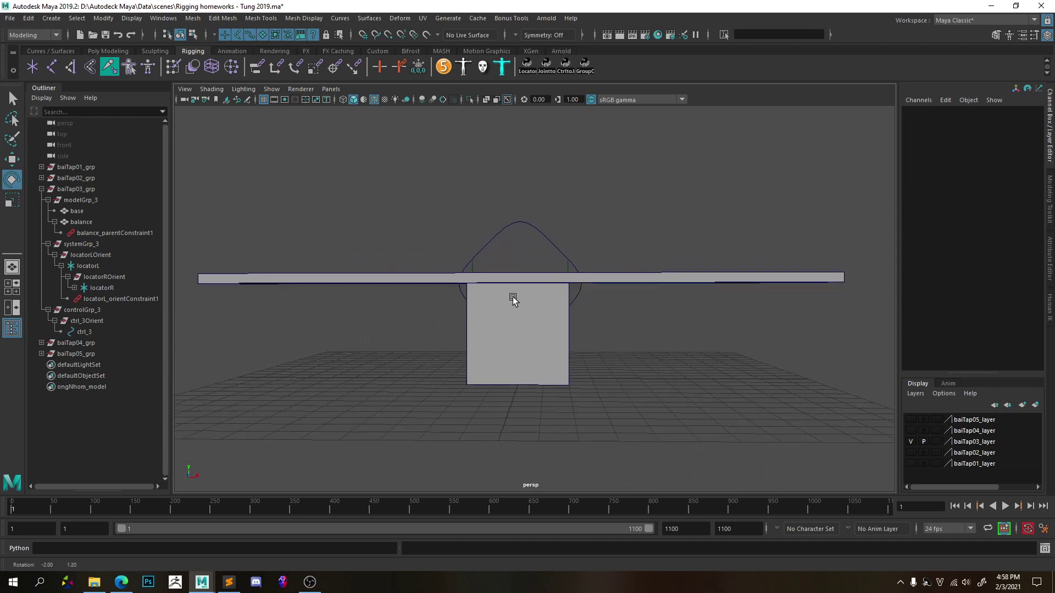
scroll(474, 295, "up", 2)
left_click(505, 272)
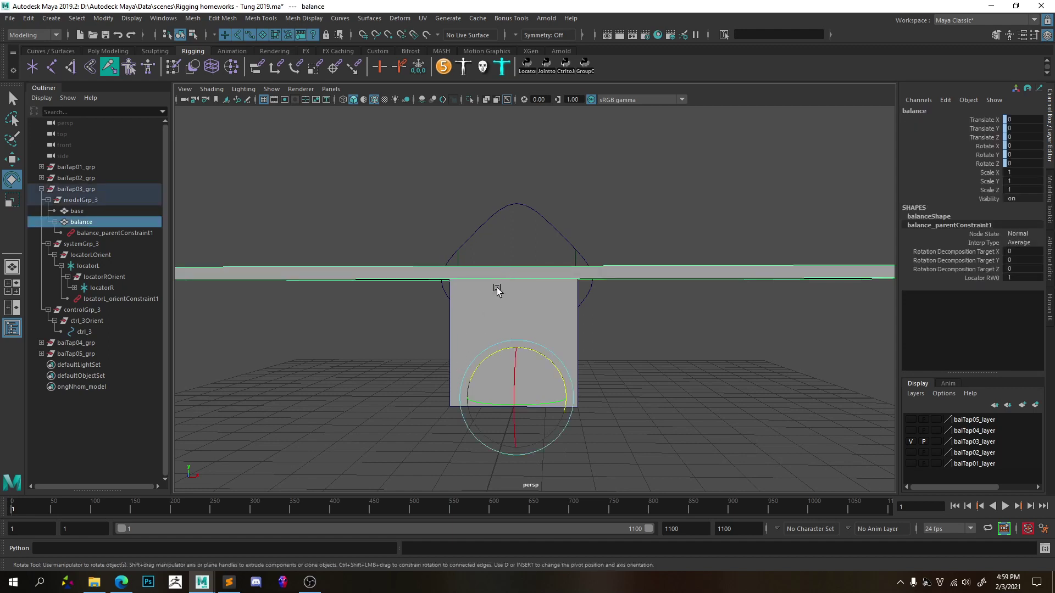
scroll(517, 272, "down", 2)
scroll(508, 284, "up", 3)
left_click(730, 394)
left_click_drag(478, 313, 457, 324, "alt")
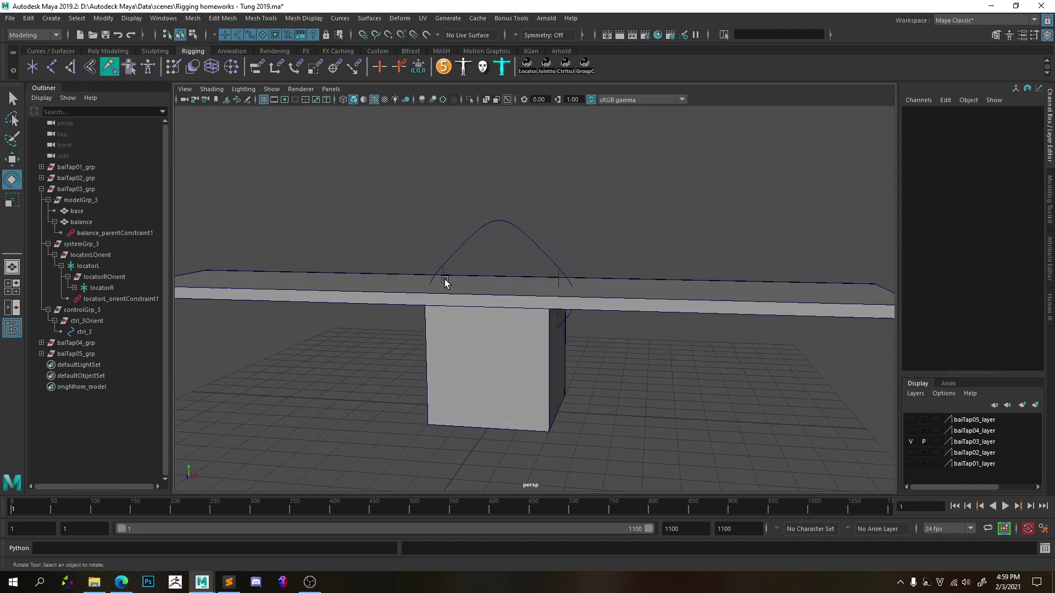
left_click_drag(452, 327, 485, 322, "alt")
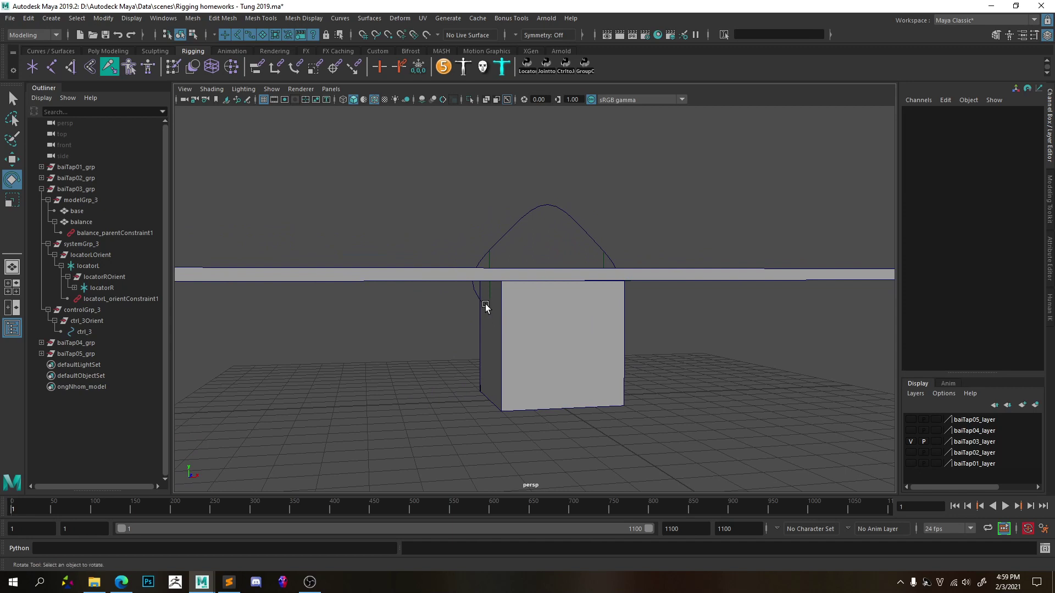
Step: Test-rotate locatorL by about 8.5° in Z and try locatorR as the opposite pivot, undoing the changes
left_click(490, 267)
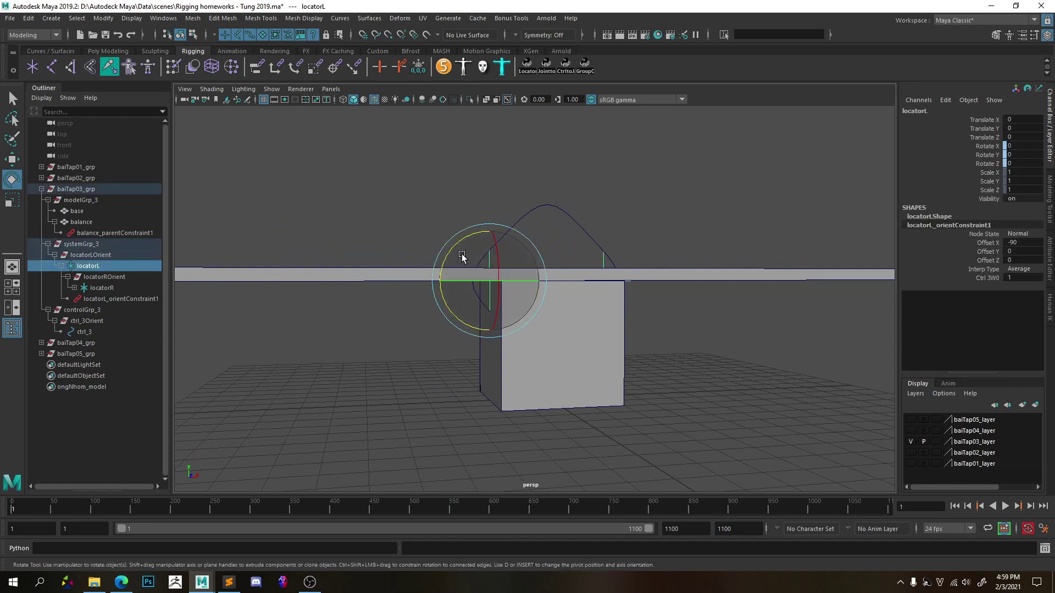
left_click_drag(459, 251, 454, 256)
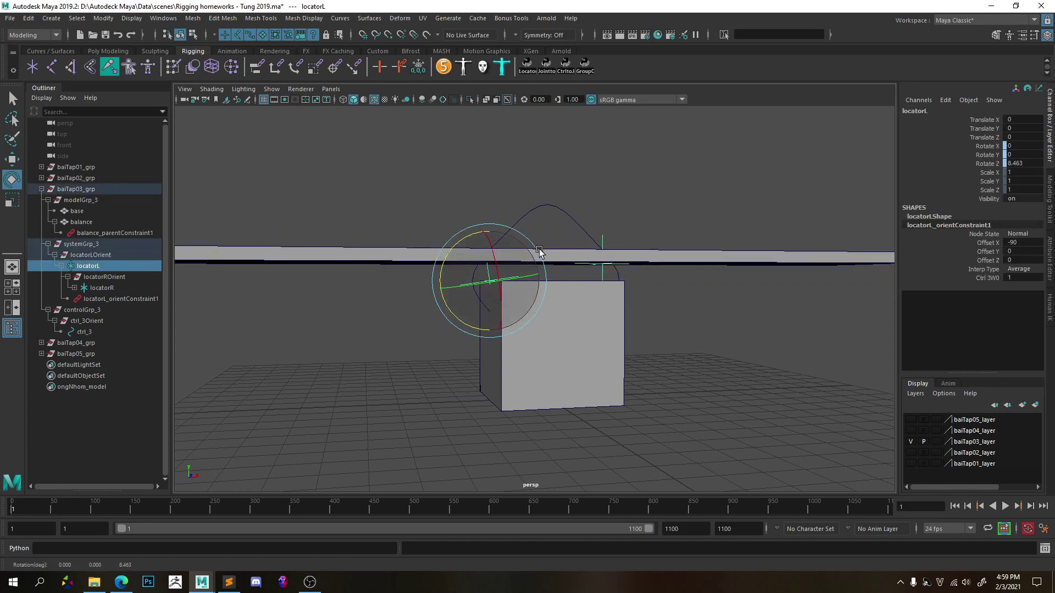
key("ctrl+z")
left_click(605, 263)
left_click_drag(635, 273, 478, 335, "alt")
key("ctrl+z")
Step: Test-rotate the ctrl_3 curve to tilt the balance board, undo its rotations and clear the selection
left_click(472, 212)
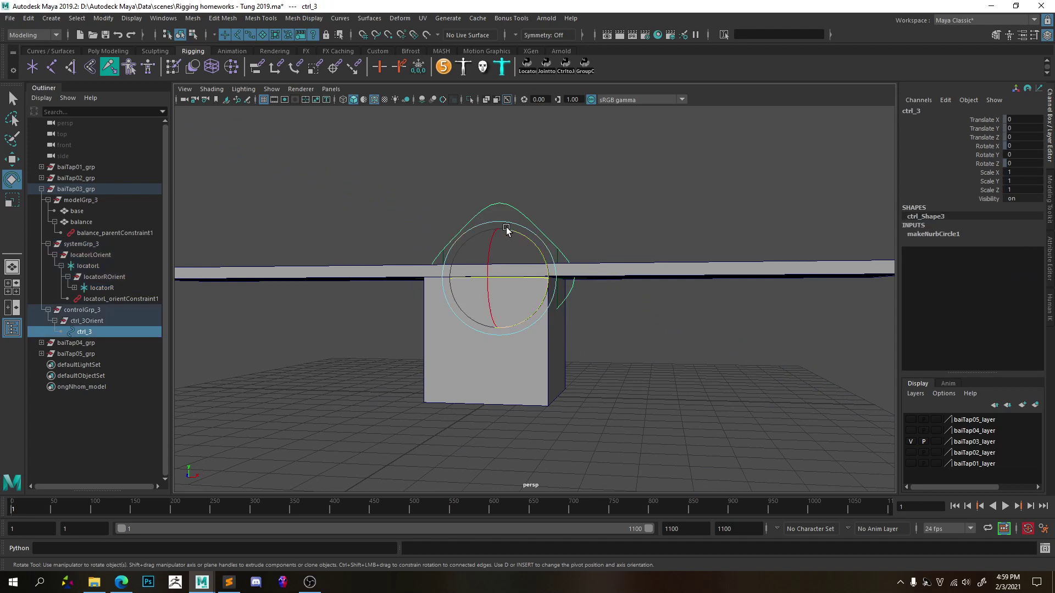
left_click_drag(517, 225, 519, 275)
scroll(502, 242, "down", 3)
key("ctrl+z")
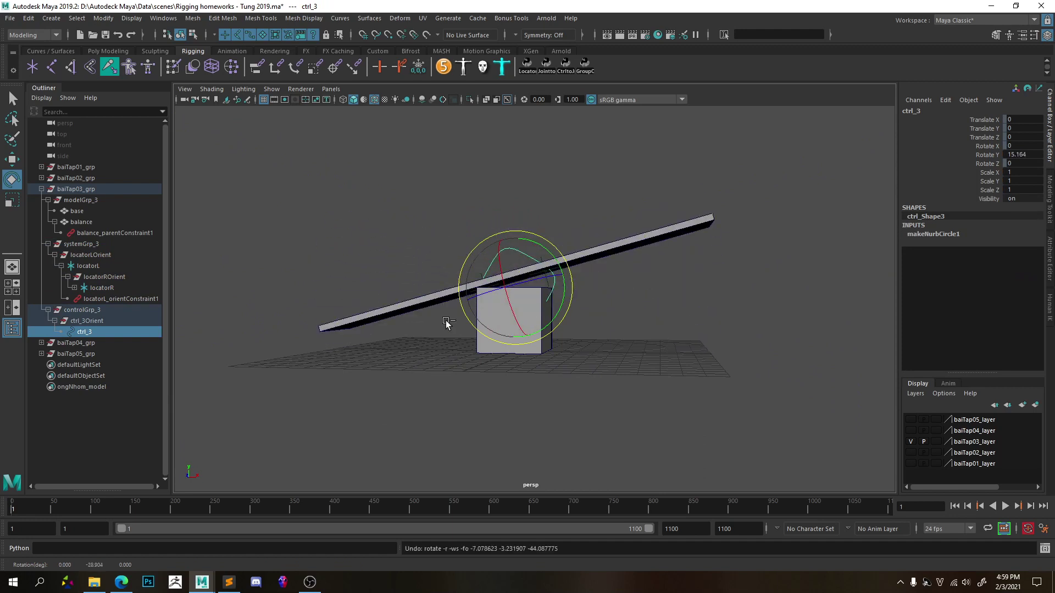
key("ctrl+z")
left_click_drag(434, 324, 426, 348, "alt")
scroll(443, 341, "up", 5)
left_click(426, 347)
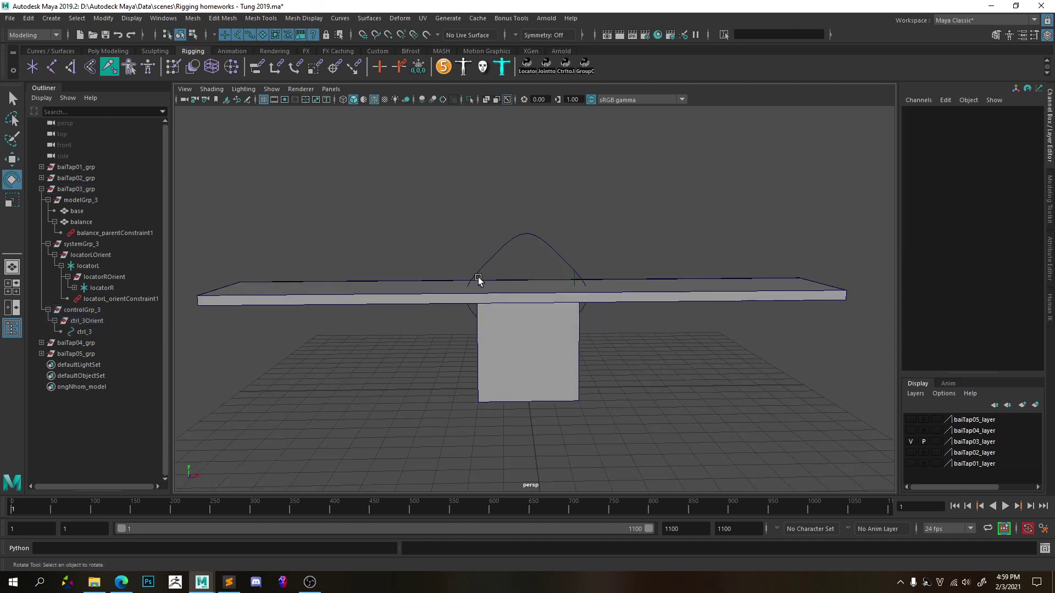
Step: Inspect locatorL, locatorR and the balance board, and expand locatorR in the hierarchy to show its orient constraint
left_click(478, 281)
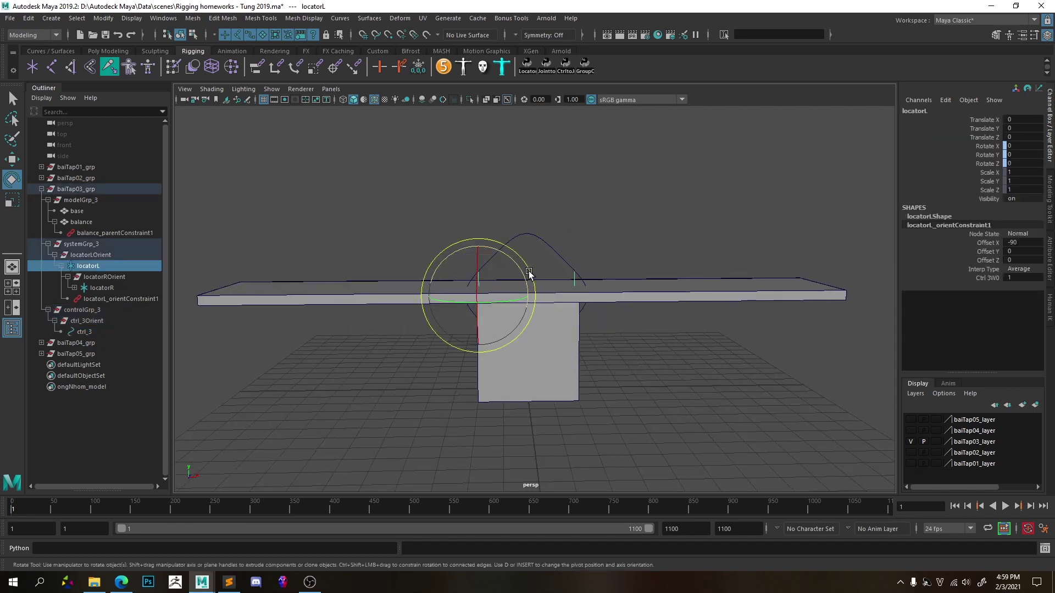
left_click(572, 279)
mouse_move(494, 343)
left_mouse_down("alt")
mouse_move(464, 342)
mouse_move(501, 337)
left_mouse_up("alt")
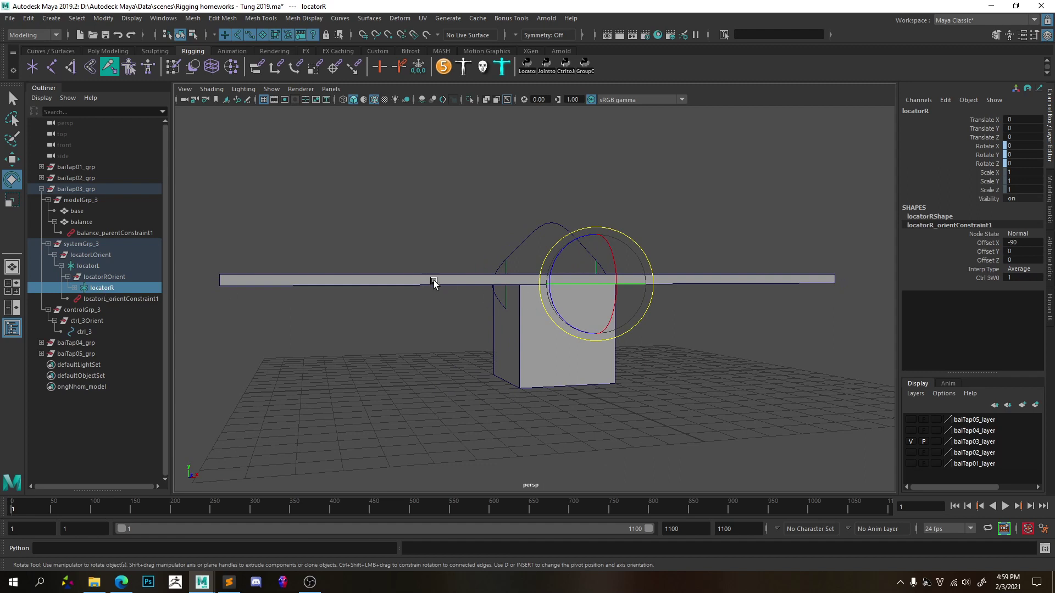
left_click(435, 286)
left_click_drag(433, 285, 382, 328, "alt")
left_click(73, 288)
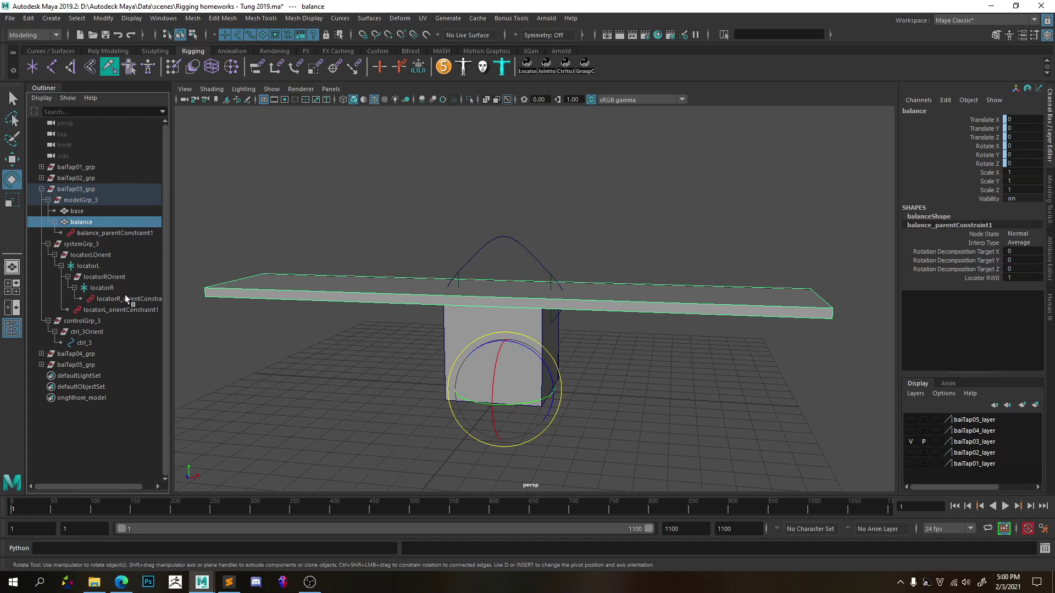
Step: Try to rotate locatorR about its Z axis
left_click(102, 288)
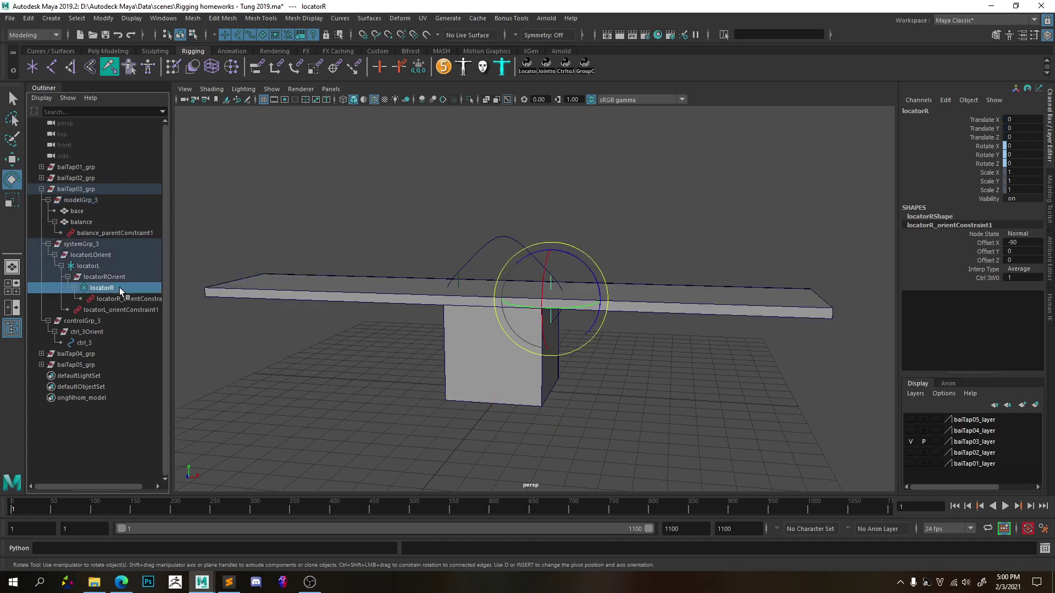
mouse_move(584, 267)
left_mouse_down()
mouse_move(588, 282)
mouse_move(572, 269)
mouse_move(585, 292)
mouse_move(565, 264)
left_mouse_up()
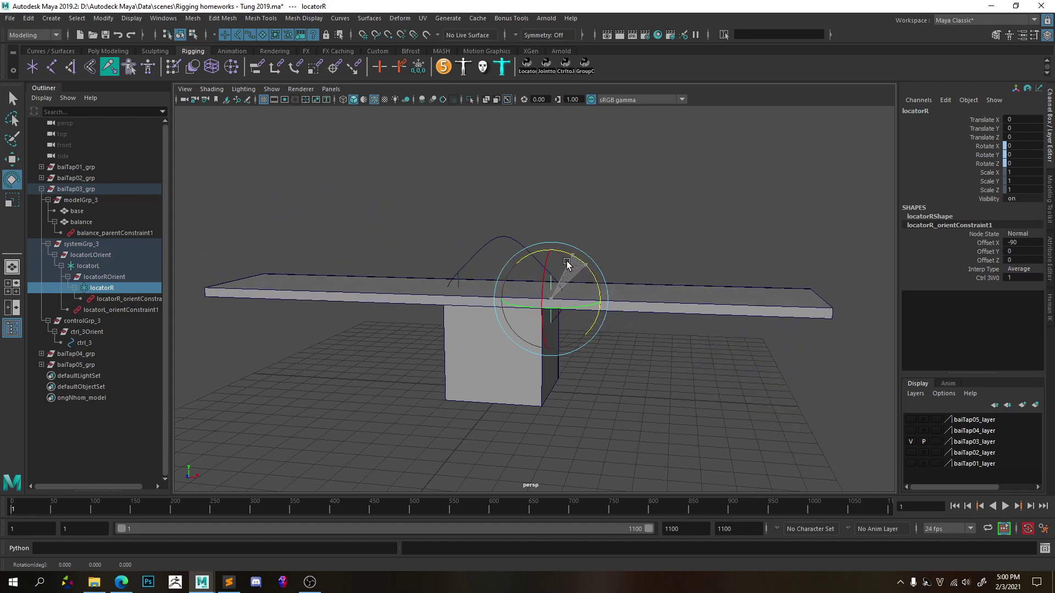
left_click_drag(582, 271, 555, 313)
left_click_drag(435, 330, 460, 330, "alt")
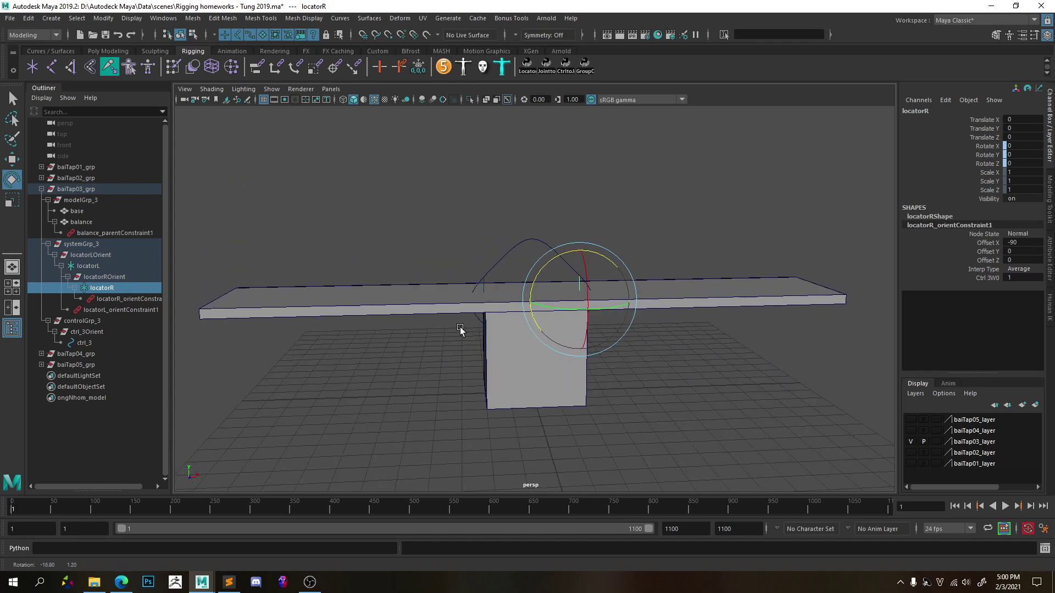
Step: Try to rotate locatorL about its Z axis
left_click(485, 283)
left_click(484, 284)
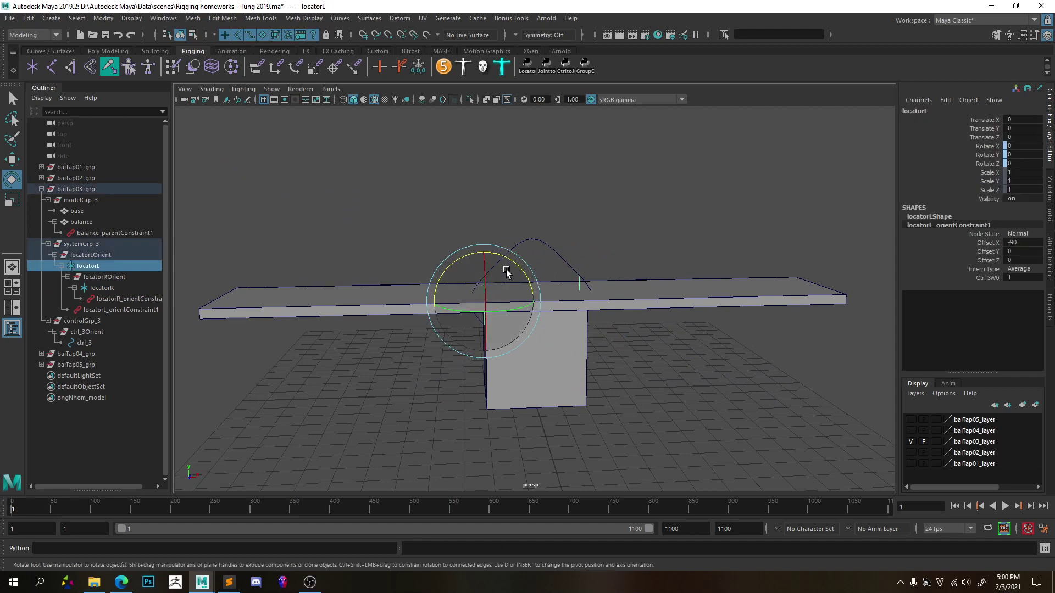
left_click_drag(511, 259, 526, 262)
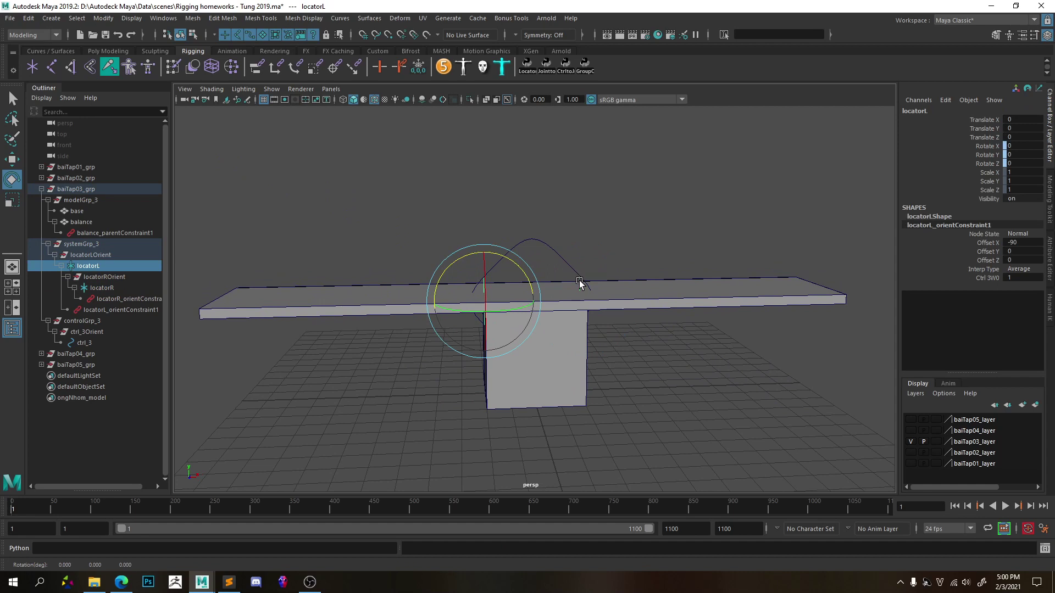
left_click(519, 258)
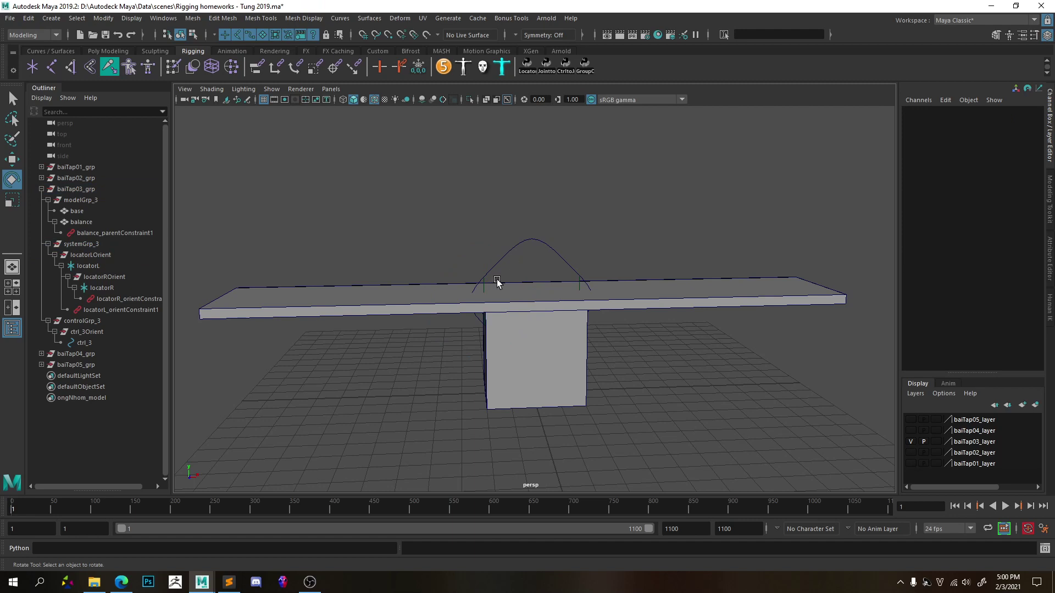
left_click(484, 284)
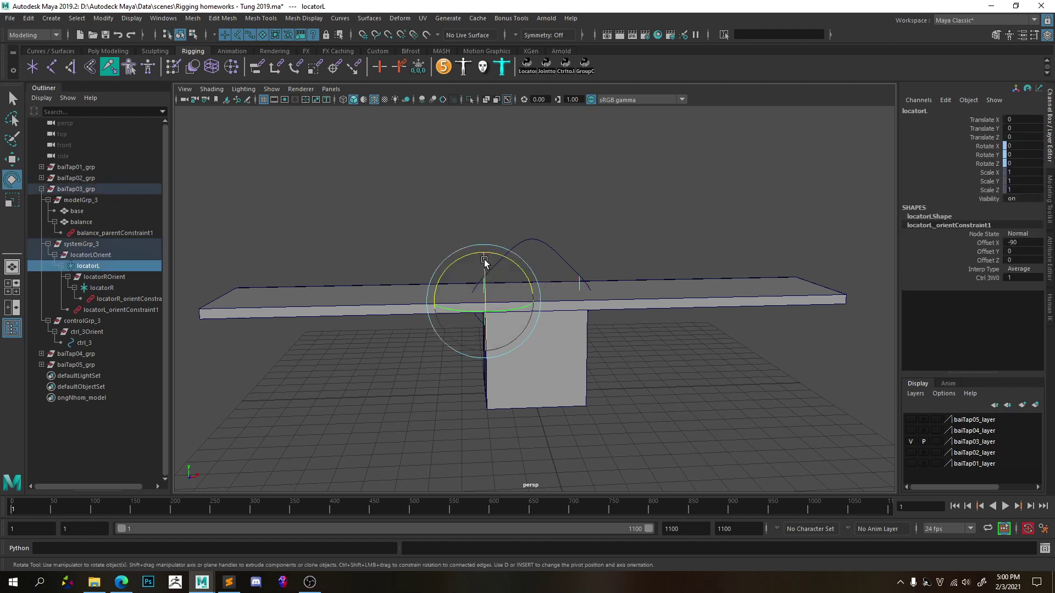
mouse_move(507, 263)
left_mouse_down()
mouse_move(483, 259)
mouse_move(515, 272)
left_mouse_up()
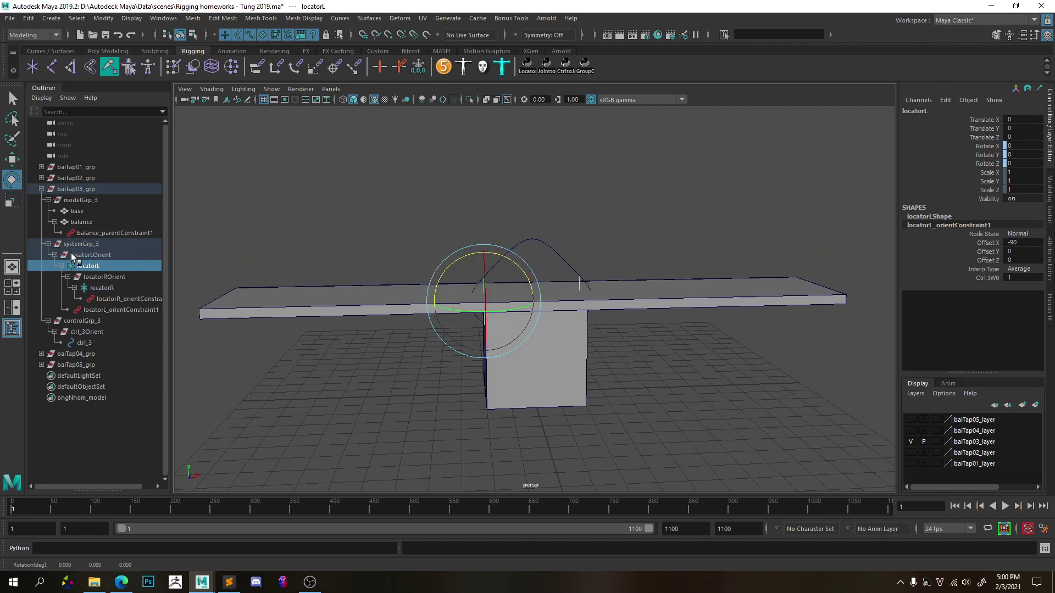
left_click_drag(365, 346, 413, 349, "alt")
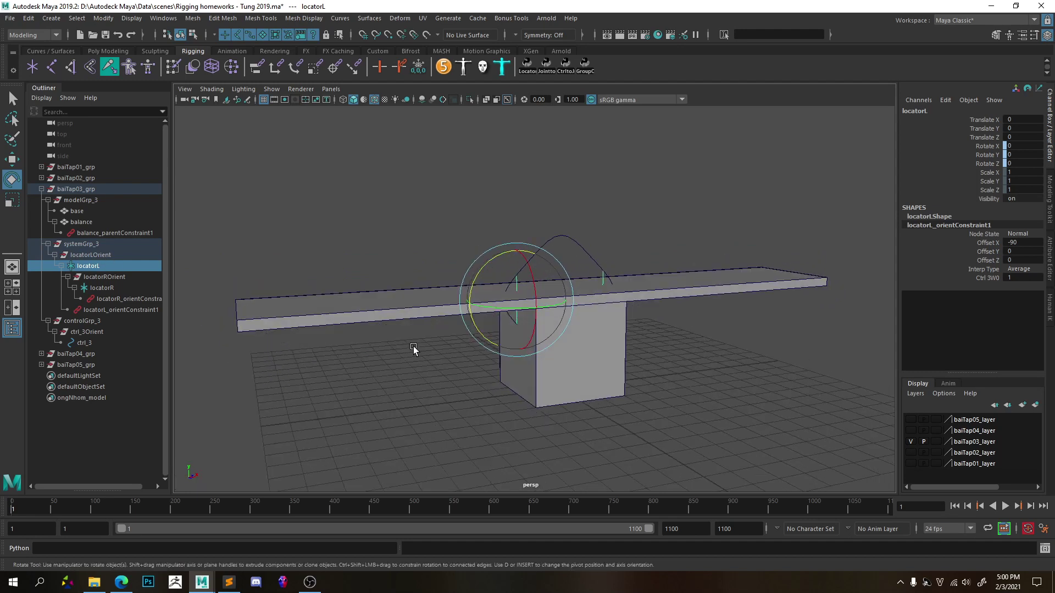
Step: Show locatorL's rotation limit settings and turn off its maximum Z rotation limit
left_click(1021, 36)
left_click(814, 109)
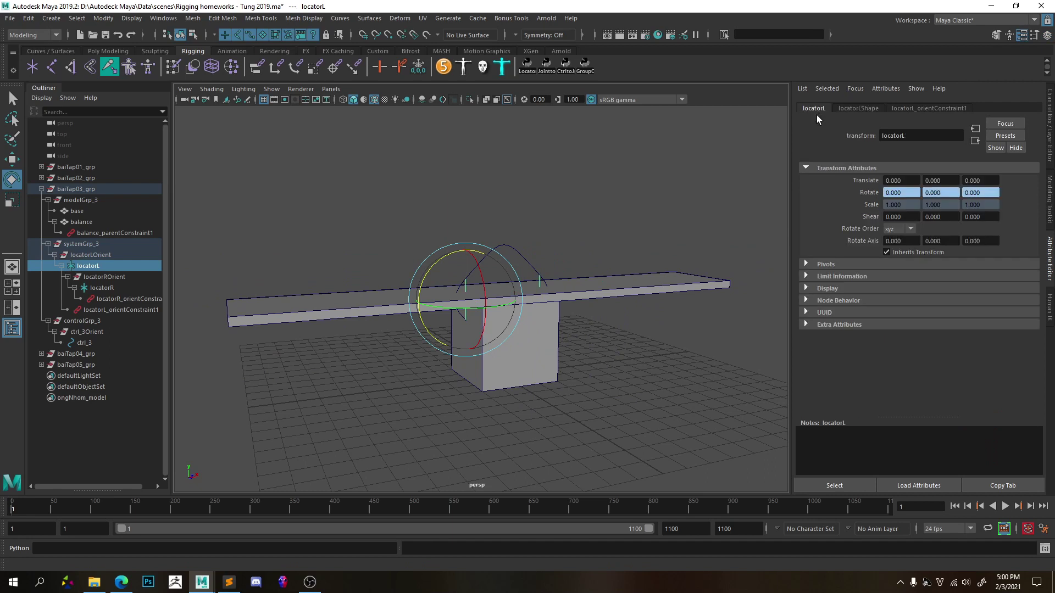
left_click(829, 277)
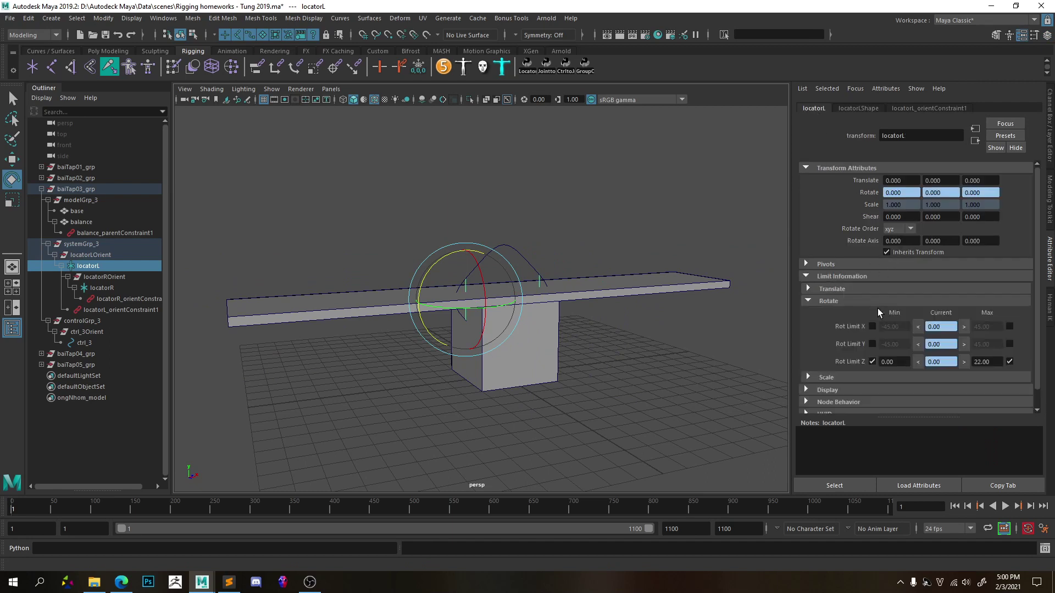
left_click(1009, 362)
left_click_drag(444, 264, 399, 340)
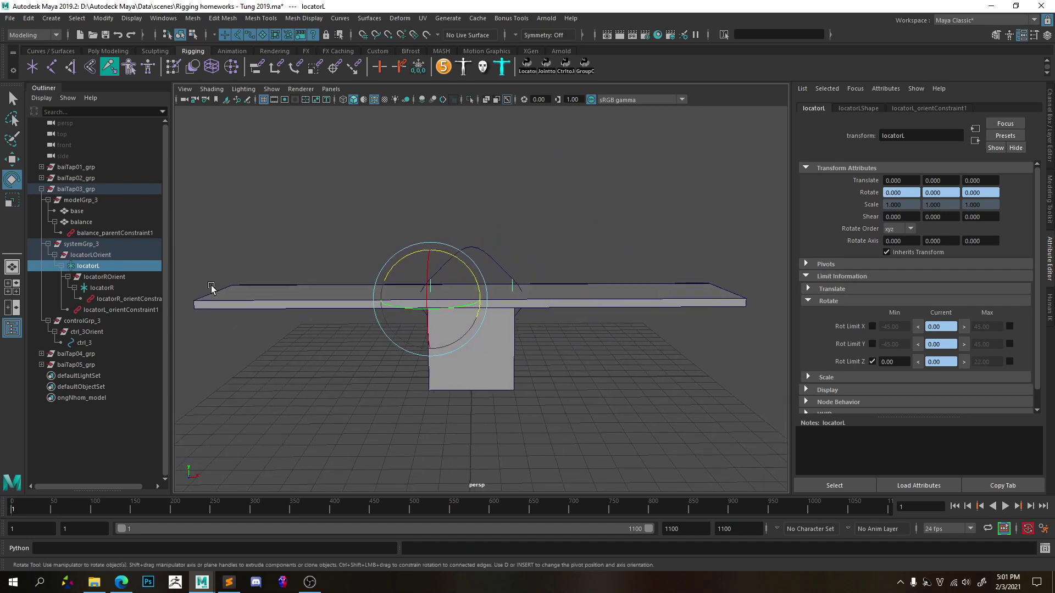
Step: Turn off both the minimum and maximum Z rotation limits on locatorR
left_click(106, 287)
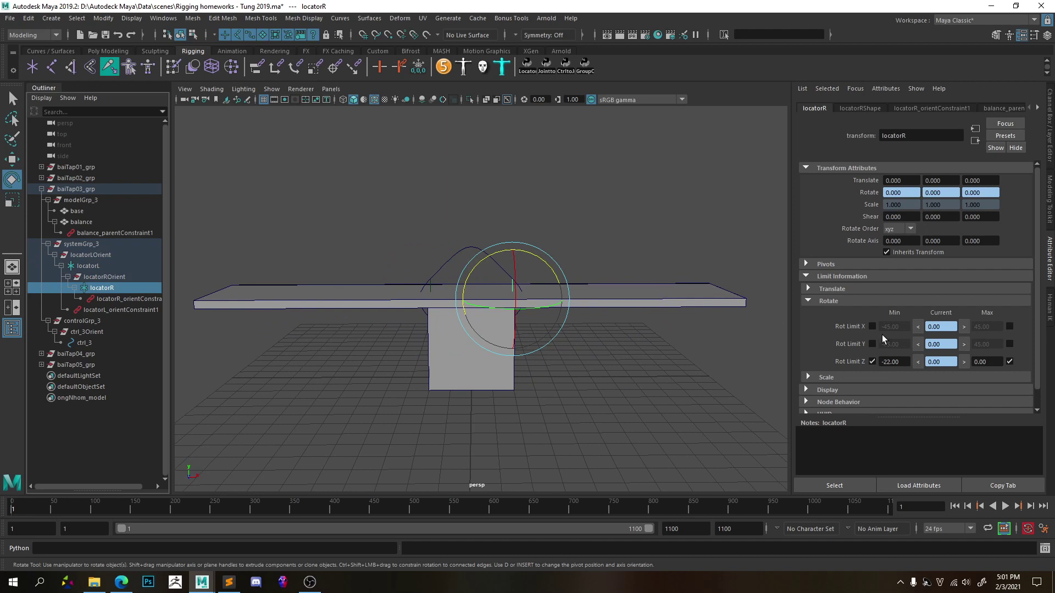
left_click(872, 362)
left_click(1009, 362)
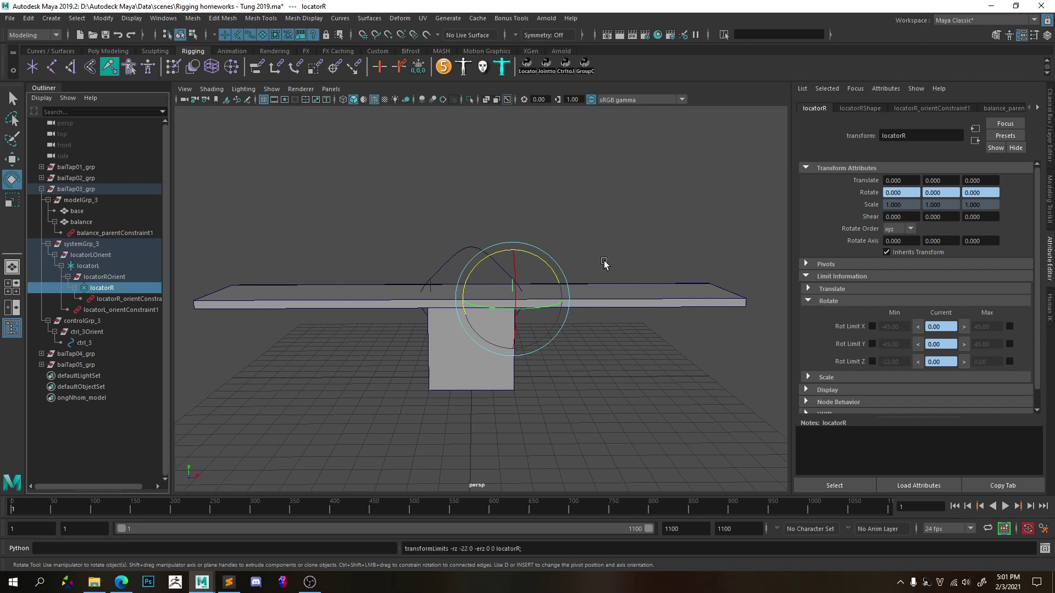
Step: Test-rotate locatorR by about -39.5° and locatorL by about 8.8° in Z, undoing each rotation
left_click_drag(532, 255, 560, 287)
key("ctrl+z")
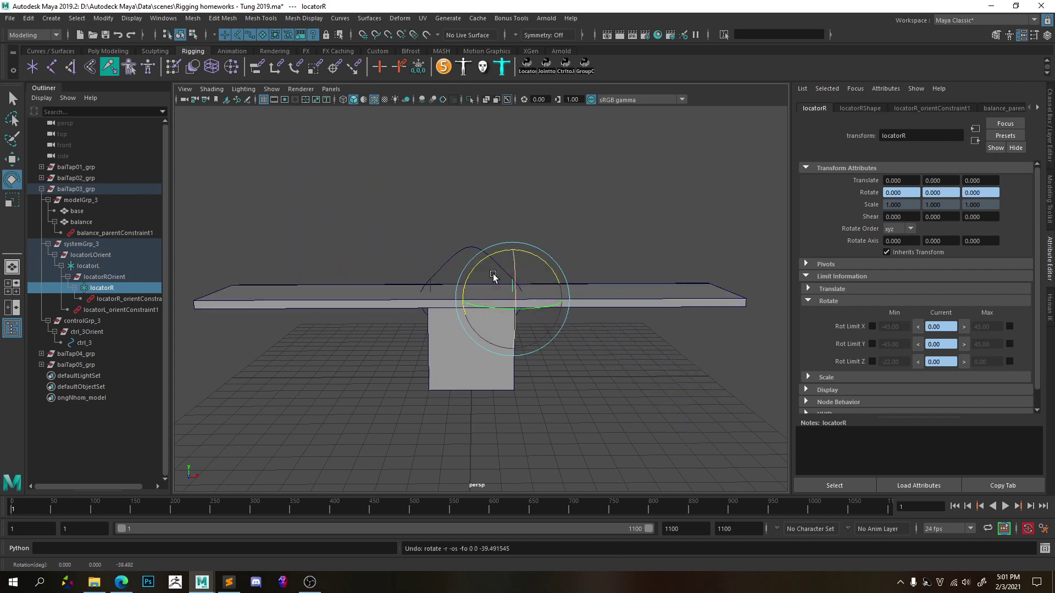
left_click(432, 284)
left_click_drag(432, 284, 477, 294, "alt")
scroll(481, 295, "up", 3)
scroll(481, 295, "down", 4)
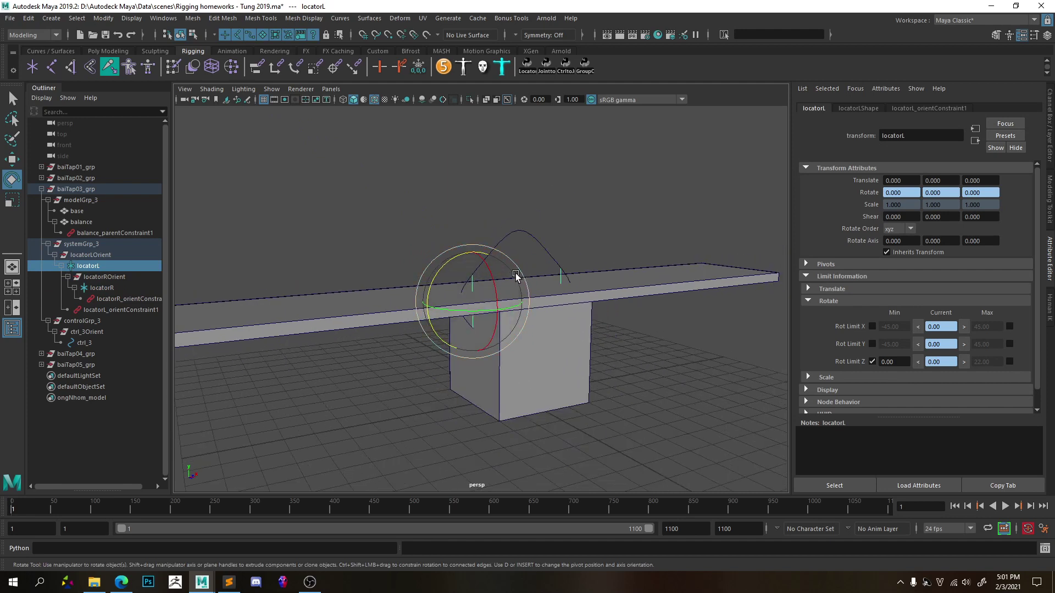
mouse_move(428, 289)
left_mouse_down()
mouse_move(450, 306)
mouse_move(439, 300)
left_mouse_up()
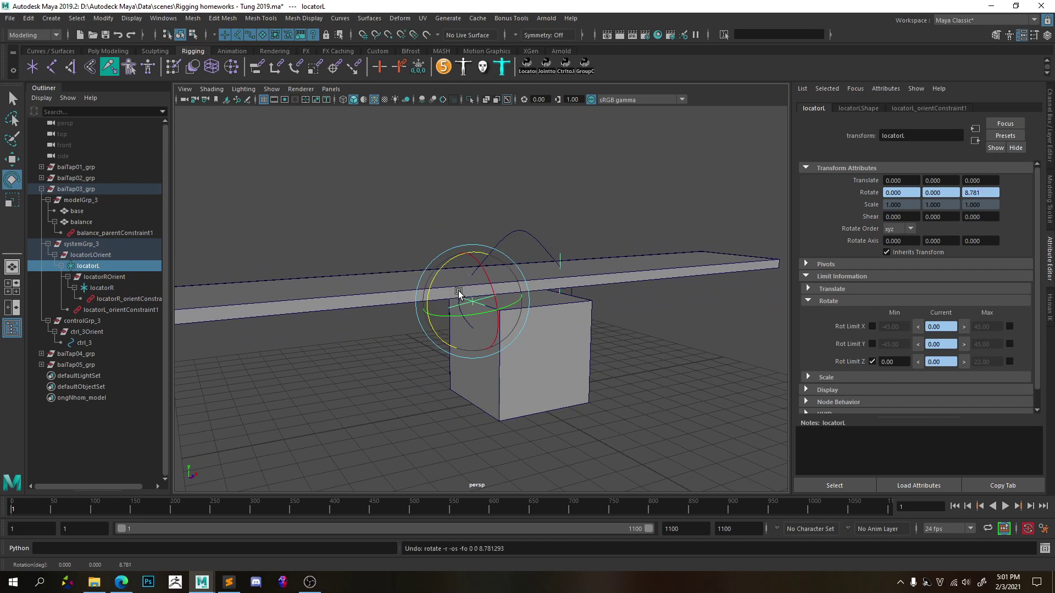
key("ctrl+z")
Step: Inspect the attributes of locatorR's orient constraint and reselect locatorL
left_click(122, 300)
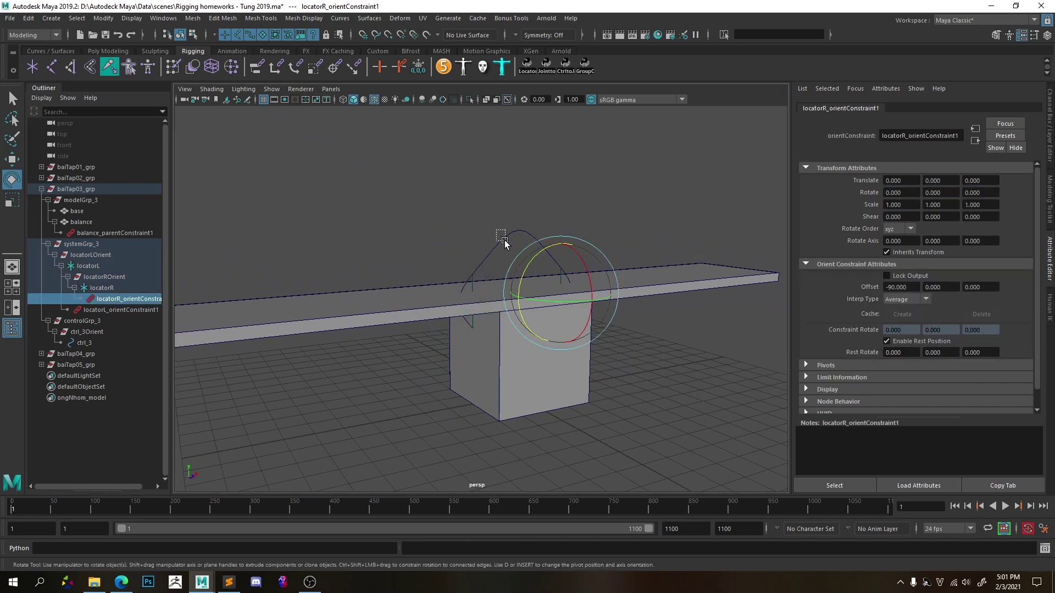
left_click(478, 237)
left_click(473, 282)
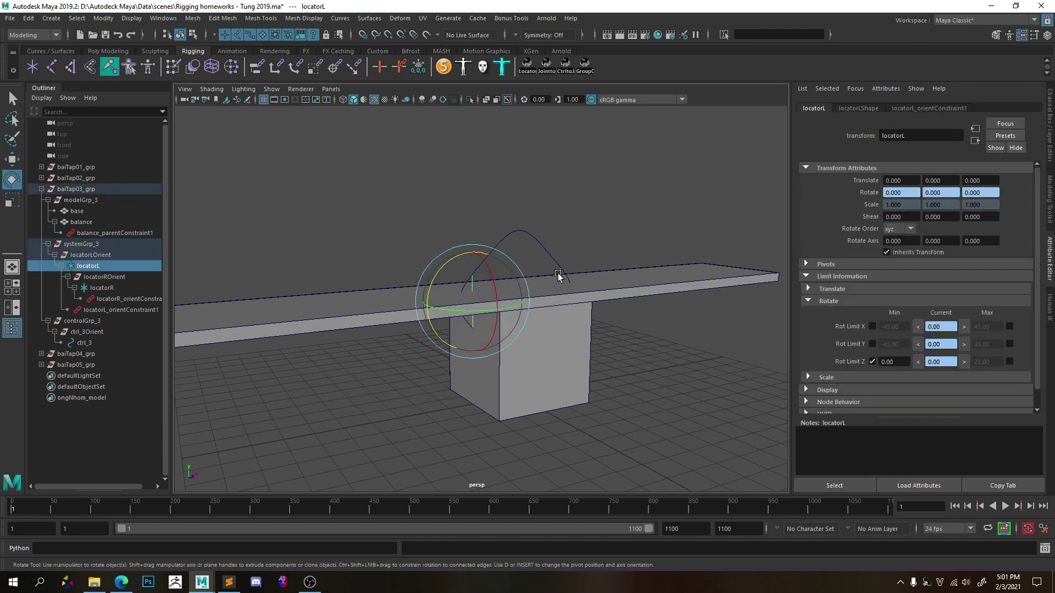
Step: Select the ctrl_3 control curve above the board and rename it as mainCtrl_3
left_click(558, 276)
key("f")
left_click(568, 245)
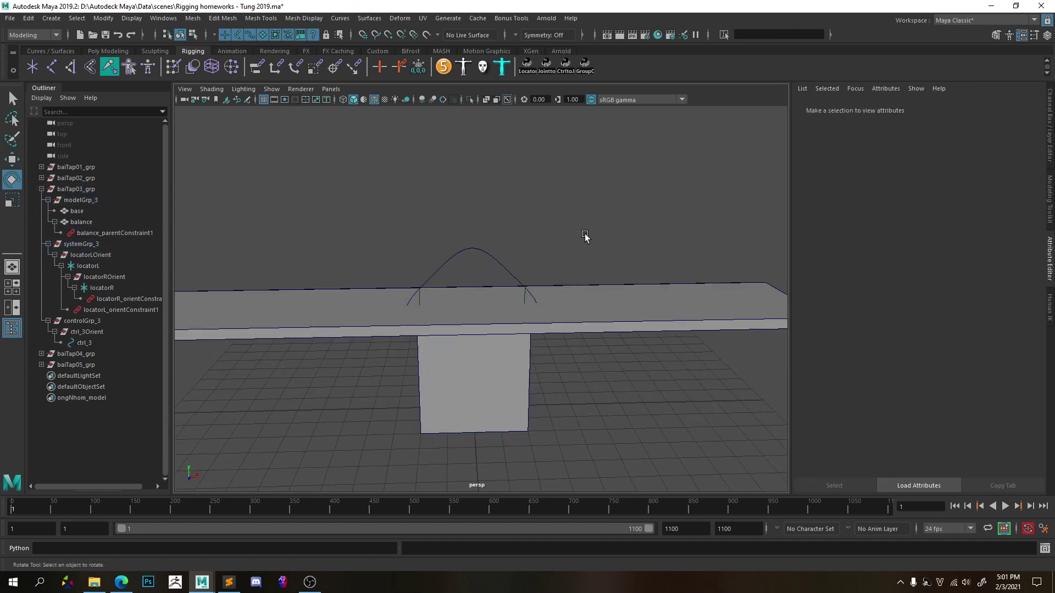
left_click_drag(460, 235, 494, 267)
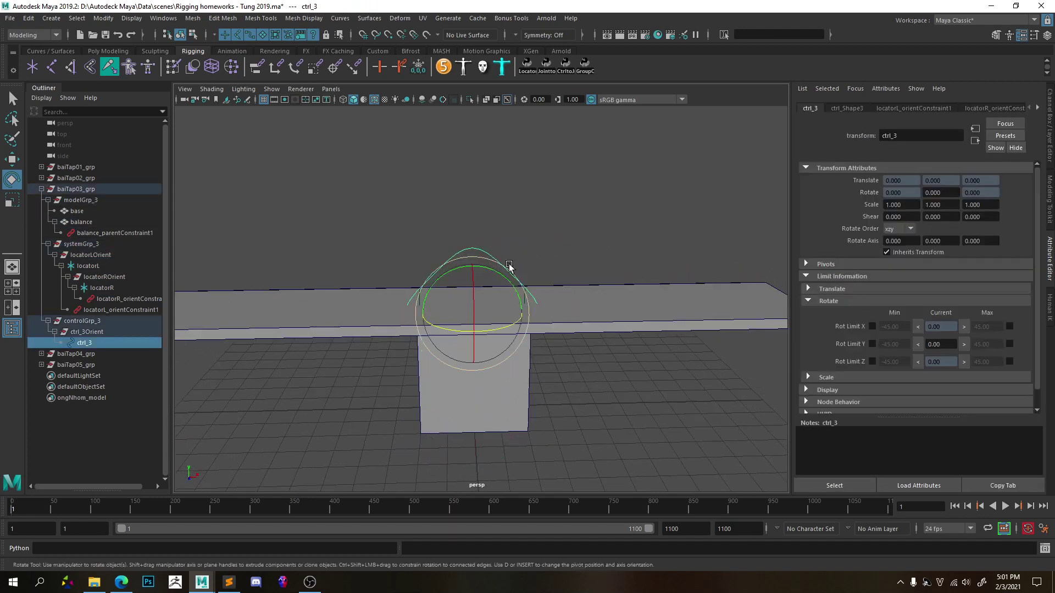
scroll(577, 282, "down", 2)
left_click_drag(441, 261, 363, 262, "alt")
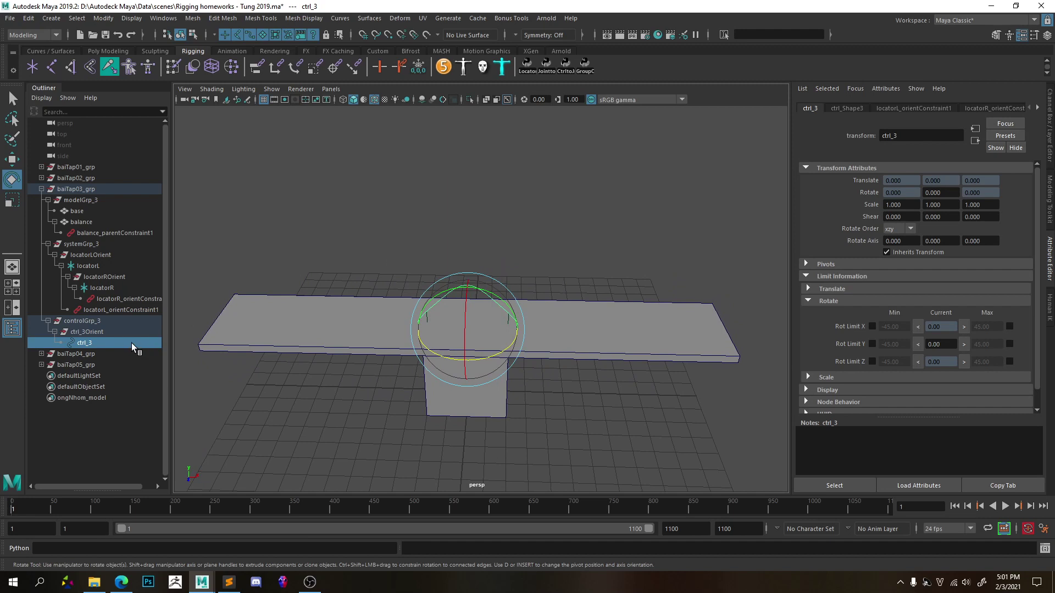
double_click(83, 343)
left_click(91, 343)
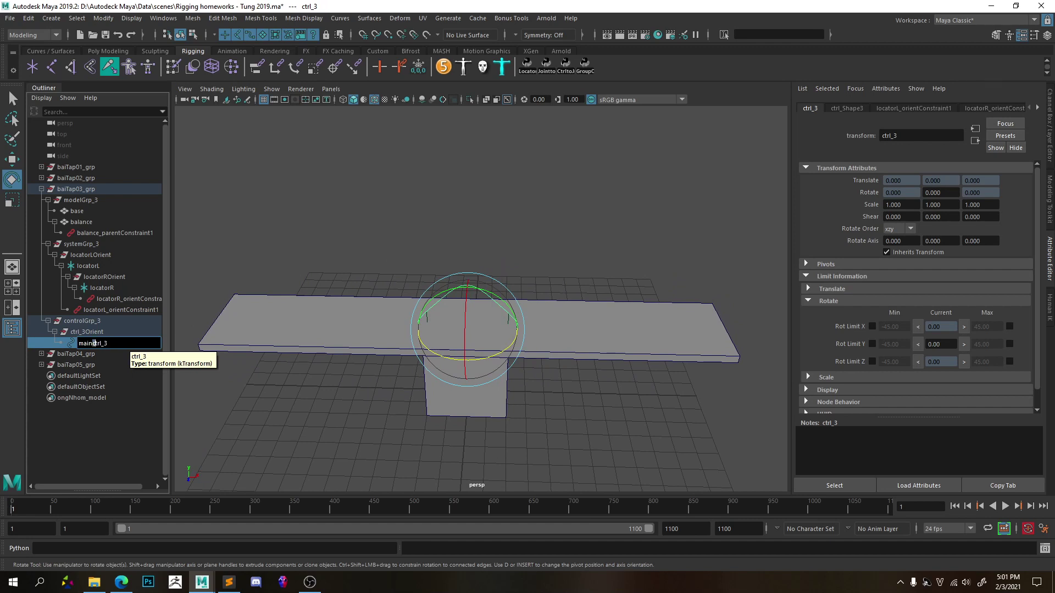
key("Return")
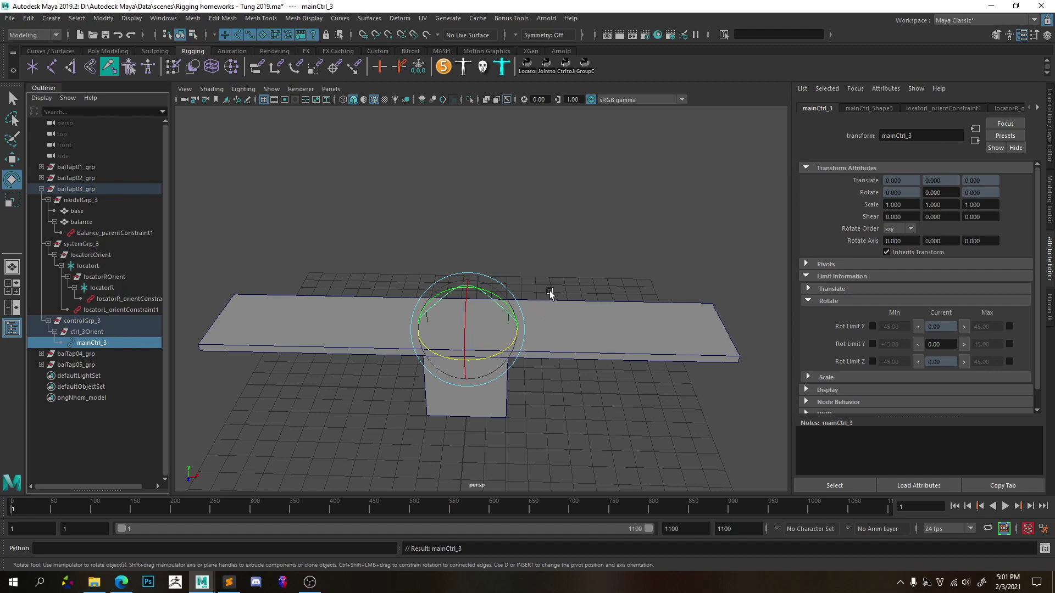
Step: Test-rotate mainCtrl_3 in Y to about -24.9°, and bring it back nearly level at about -0.6°
left_click_drag(551, 291, 561, 283, "alt")
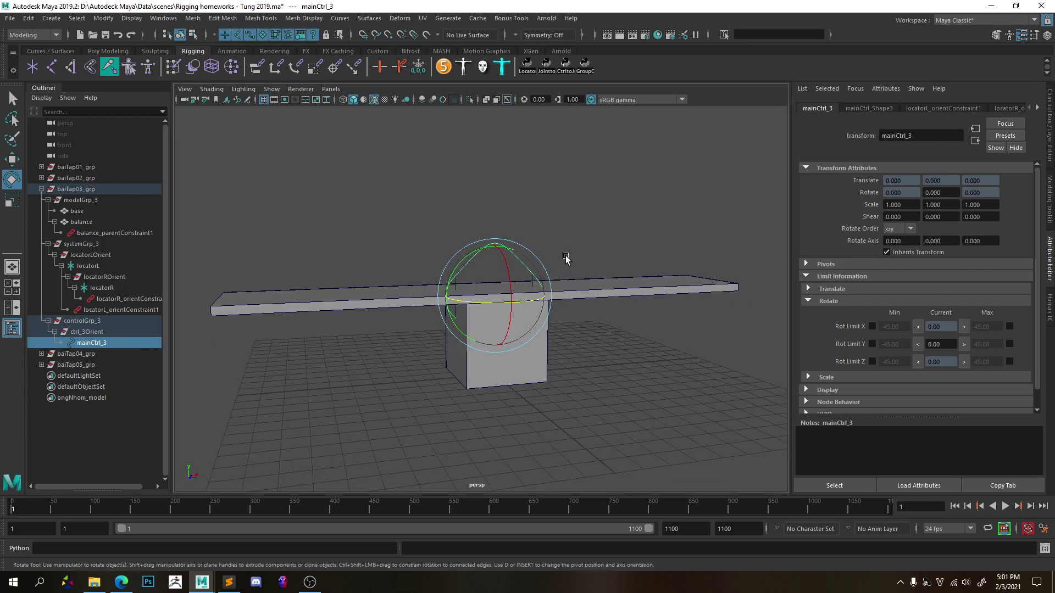
left_click(565, 249)
left_click(454, 279)
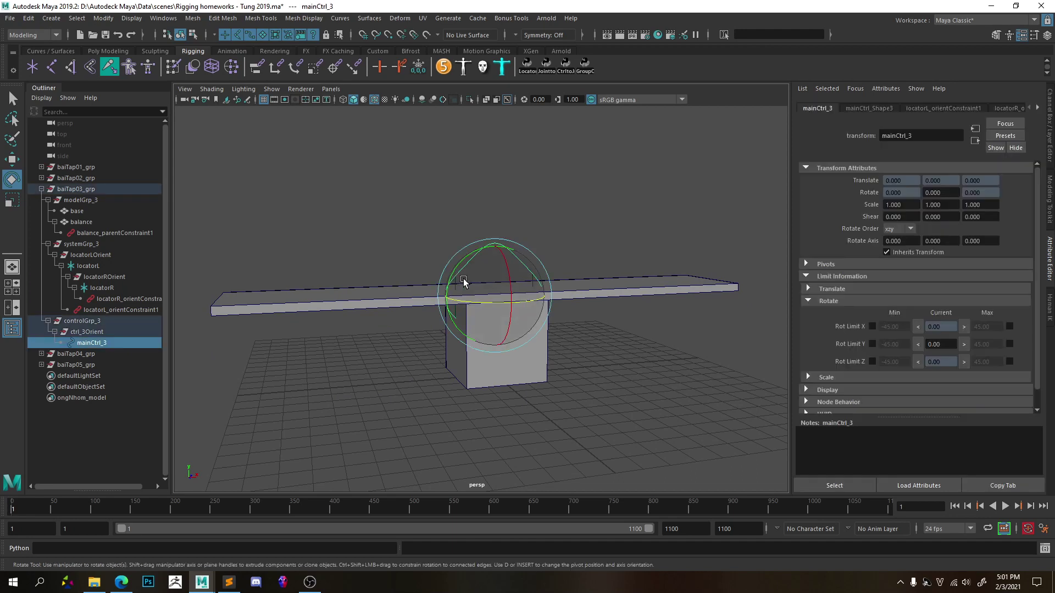
left_click_drag(482, 248, 511, 267)
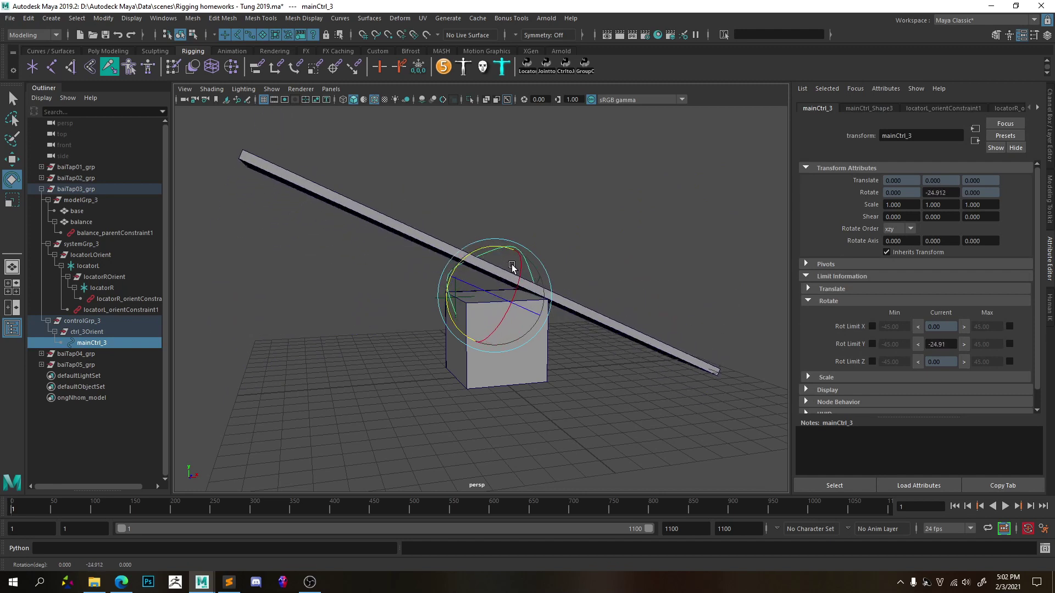
left_click_drag(576, 364, 551, 368, "alt")
left_click_drag(473, 249, 466, 271)
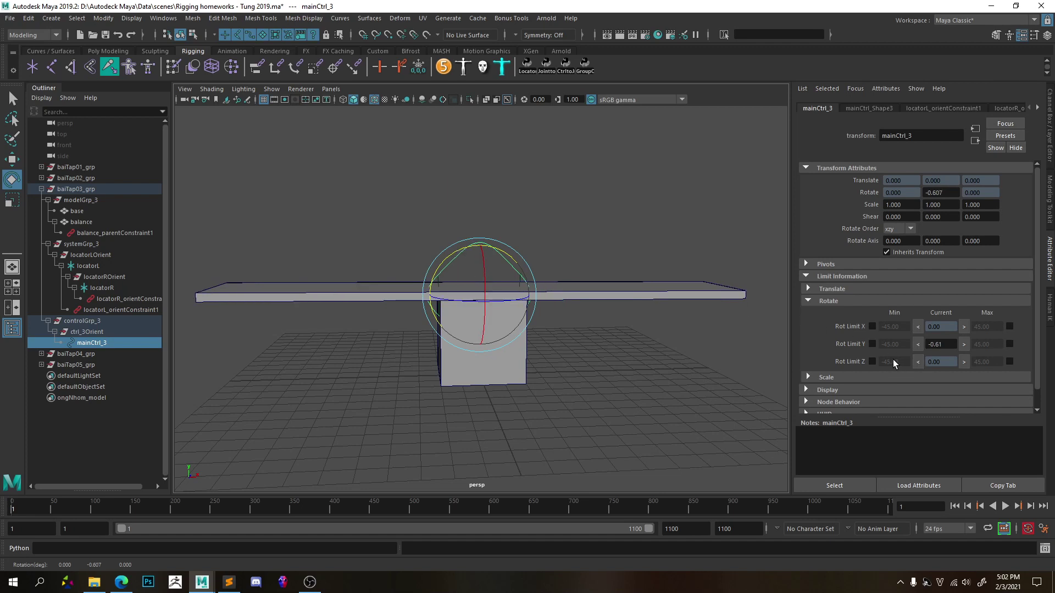
Step: Turn on both the minimum and maximum Z rotation limits on locatorR, keeping the range at -22 to 0
scroll(446, 277, "up", 2)
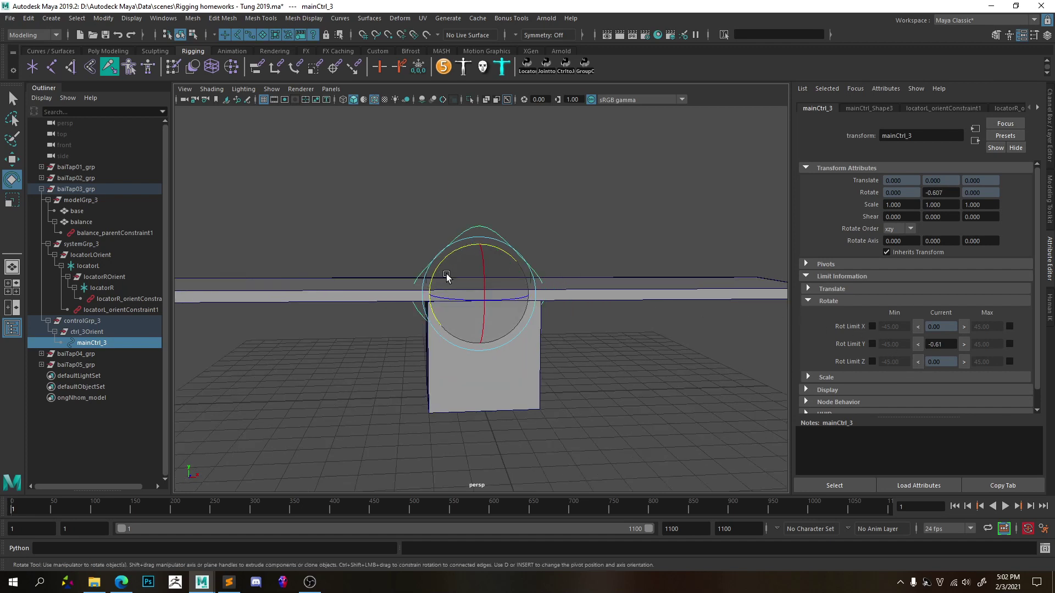
left_click_drag(474, 287, 489, 329, "alt")
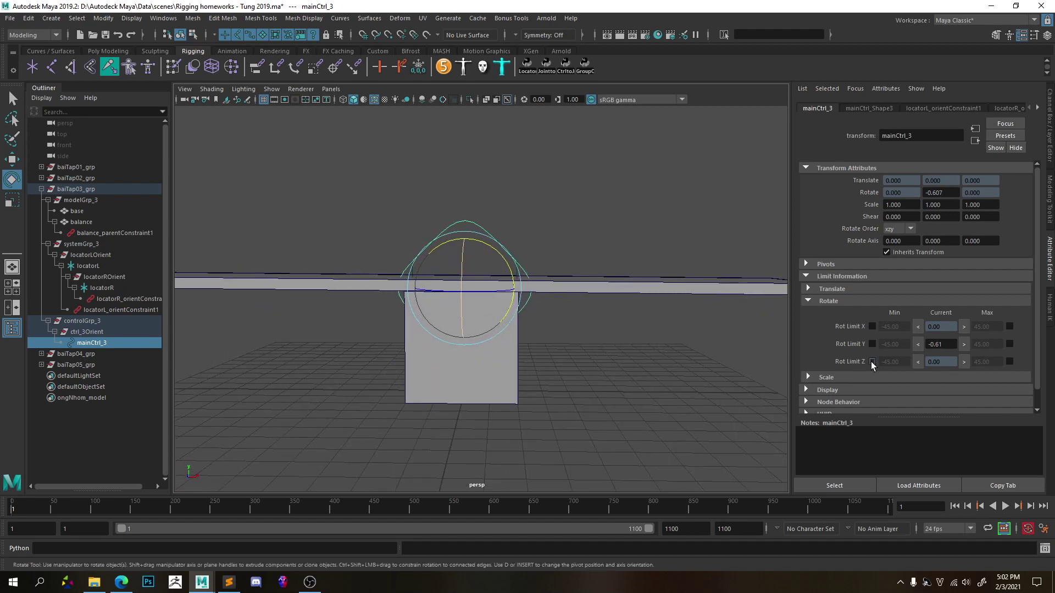
left_click(102, 287)
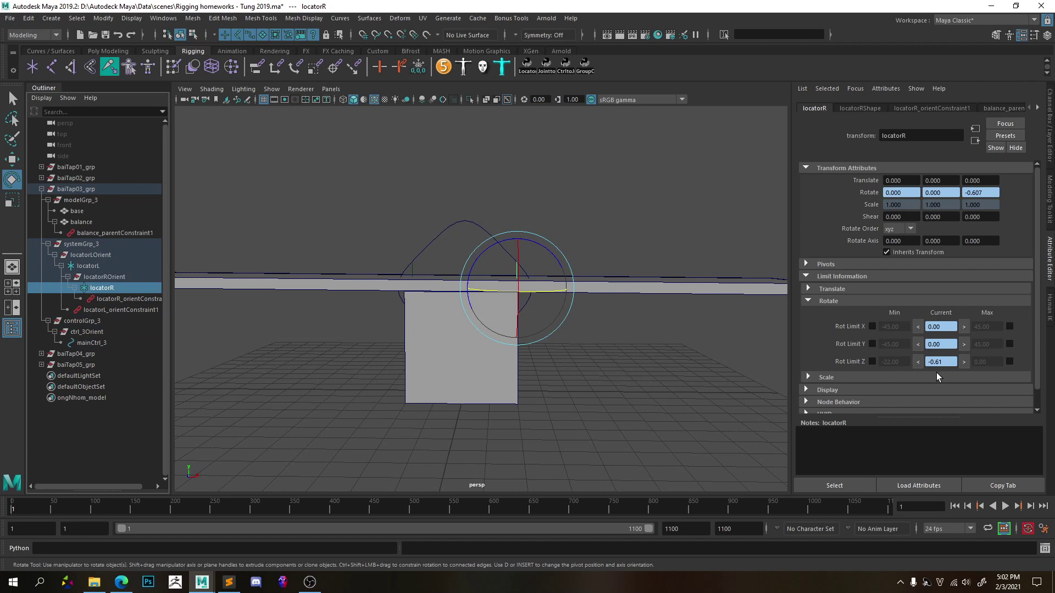
left_click(872, 362)
left_click(1010, 362)
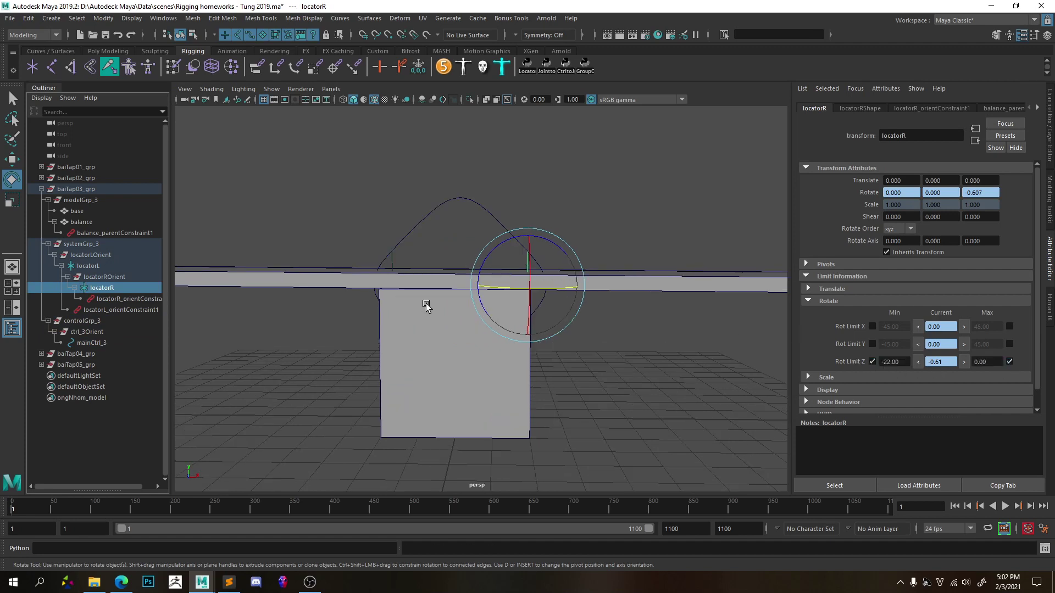
Step: Select mainCtrl_3 and test-tilt the board by rotating the control to about 22.7° in Y
right_click_drag(430, 295, 512, 289, "alt")
mouse_move(495, 295)
left_mouse_down("alt")
mouse_move(489, 285)
mouse_move(477, 294)
left_mouse_up("alt")
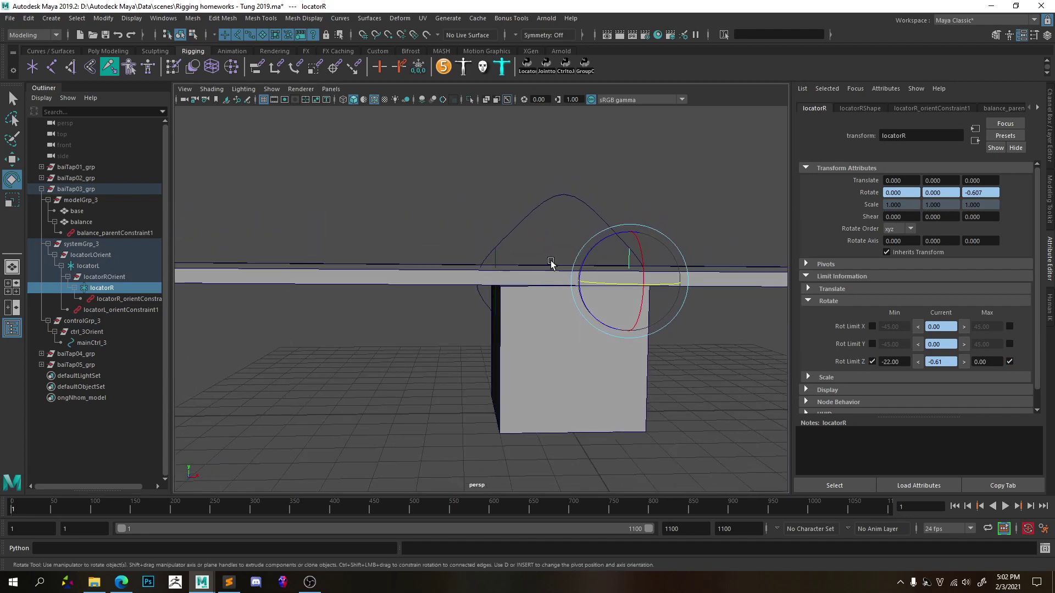
left_click_drag(516, 193, 542, 219)
left_click_drag(543, 219, 475, 257)
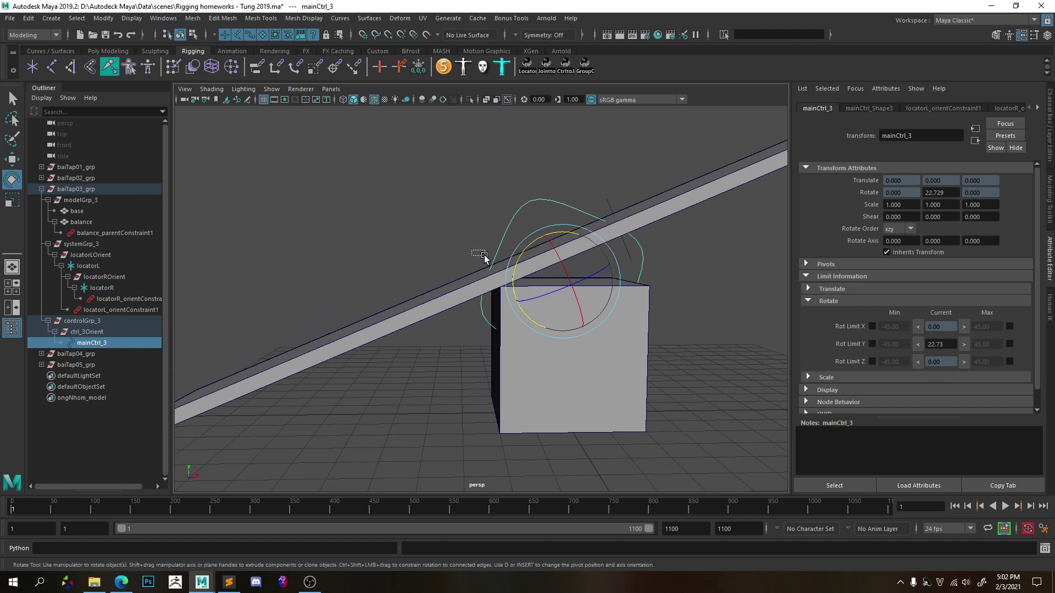
Step: Test-rotate locatorL to about 27.4° in Z and undo the rotation
left_click(483, 255)
left_click_drag(496, 236, 510, 232)
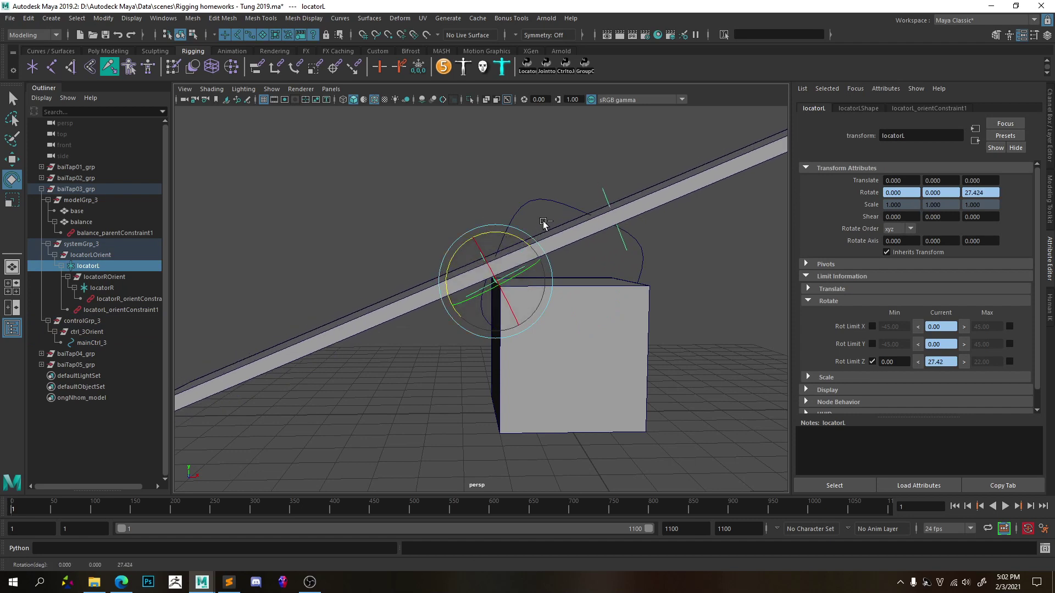
key("ctrl+z")
Step: Test-rotate mainCtrl_3 in Y to about 21.7° and about -22.1°, and undo the test rotations
left_click(530, 215)
mouse_move(543, 228)
left_mouse_down()
mouse_move(530, 238)
mouse_move(553, 242)
left_mouse_up()
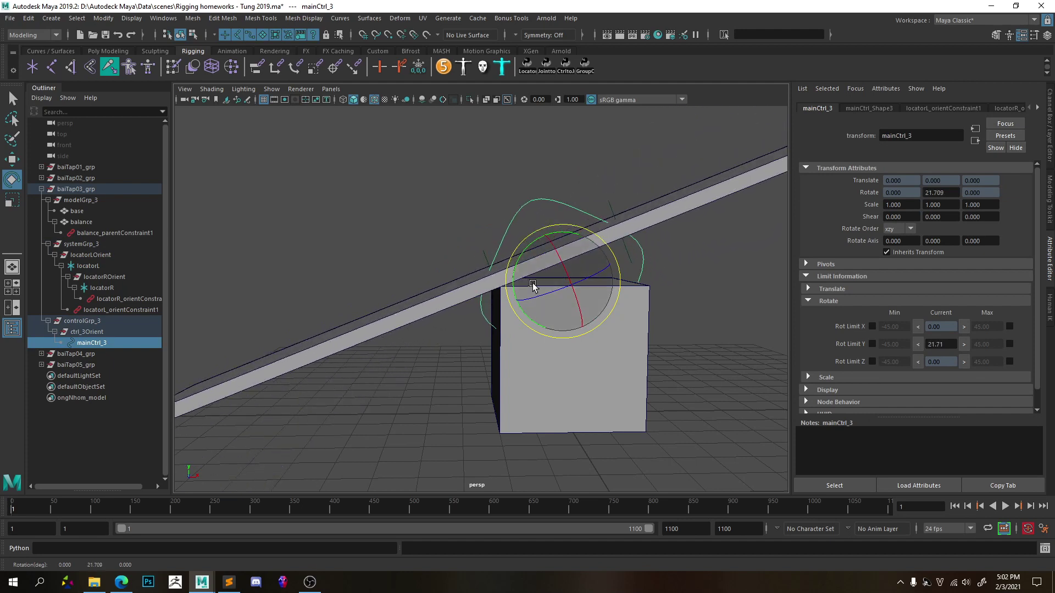
right_click_drag(534, 280, 537, 238, "alt")
left_click_drag(540, 227, 572, 259)
key("ctrl+z")
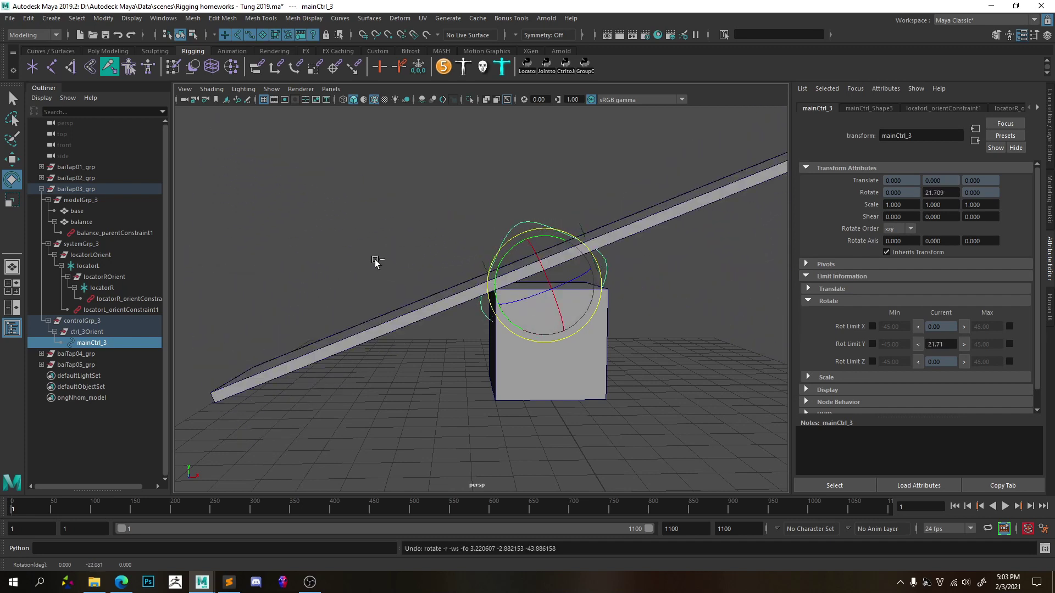
key("ctrl+z")
left_click_drag(599, 308, 616, 359, "alt")
key("alt+Tab")
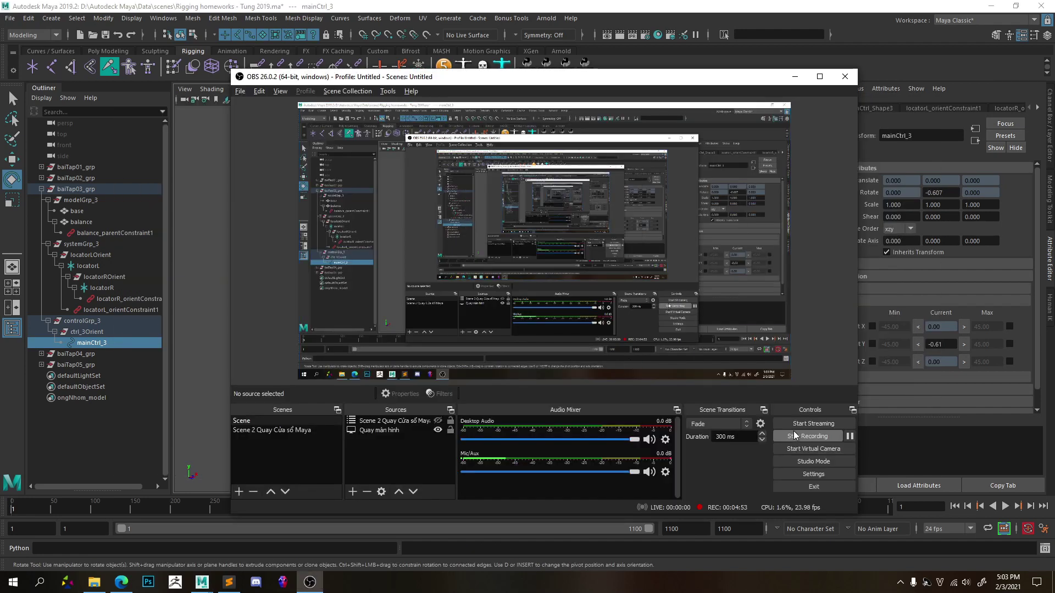